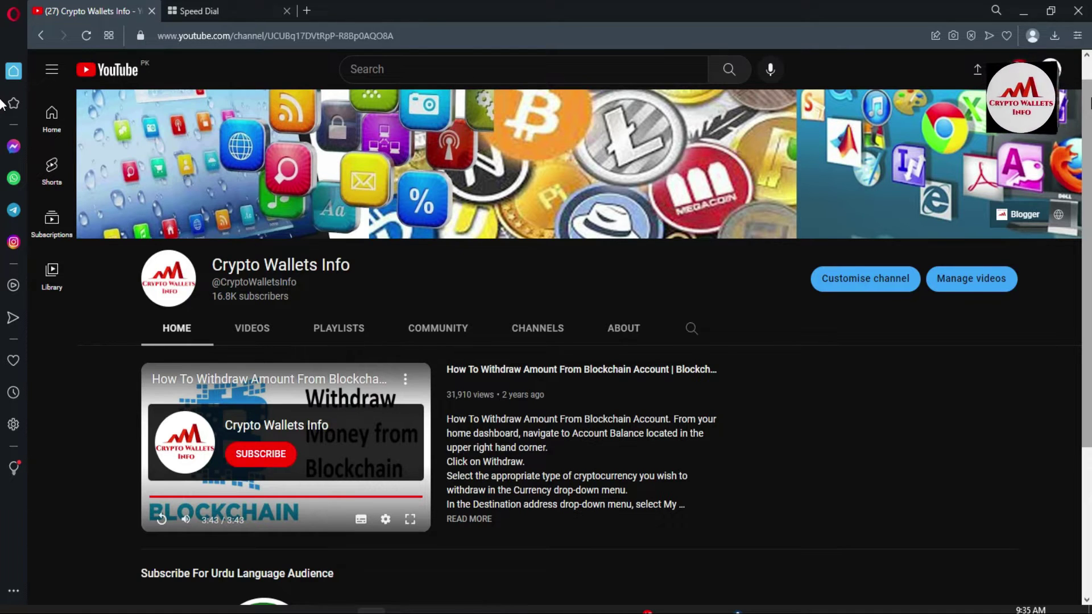
Minimize the Opera window showing the Crypto Wallets Info YouTube channel to reveal Chrome
click(1026, 9)
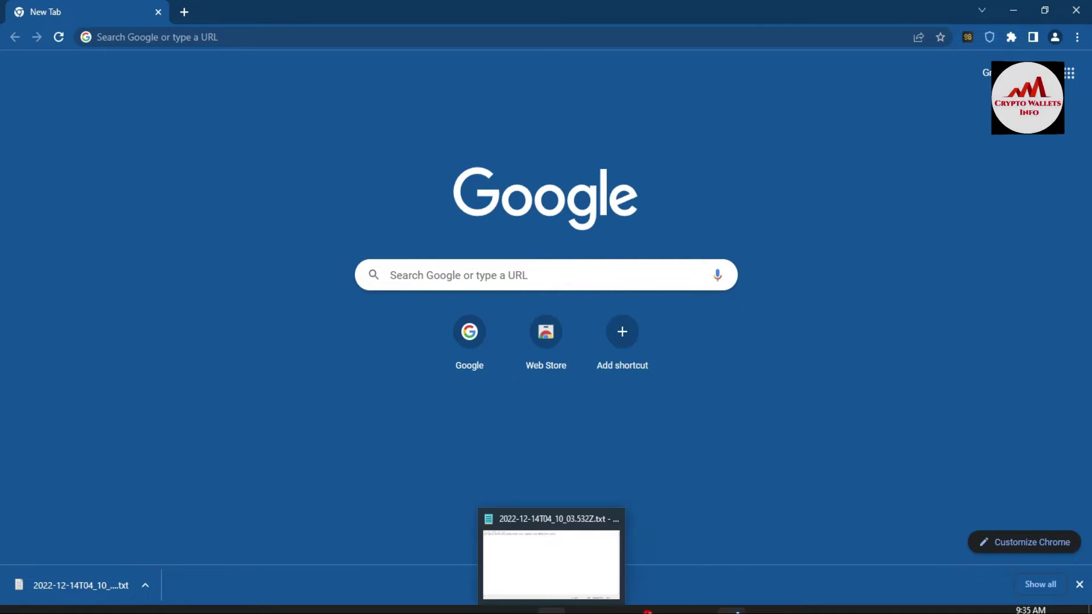
Show the recovery-word file 2022-12-14T04_10_03.532Z.txt in Notepad, highlight parts of the phrase, then return to Chrome
click(551, 609)
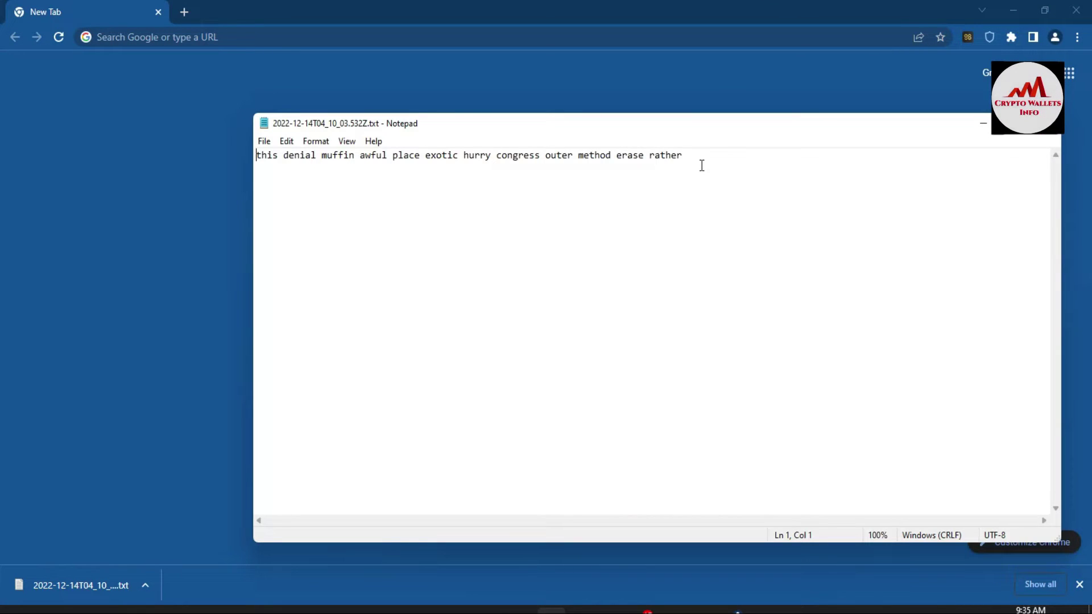
mouse_move(700, 164)
mouse_down()
mouse_move(338, 128)
mouse_move(559, 122)
mouse_up()
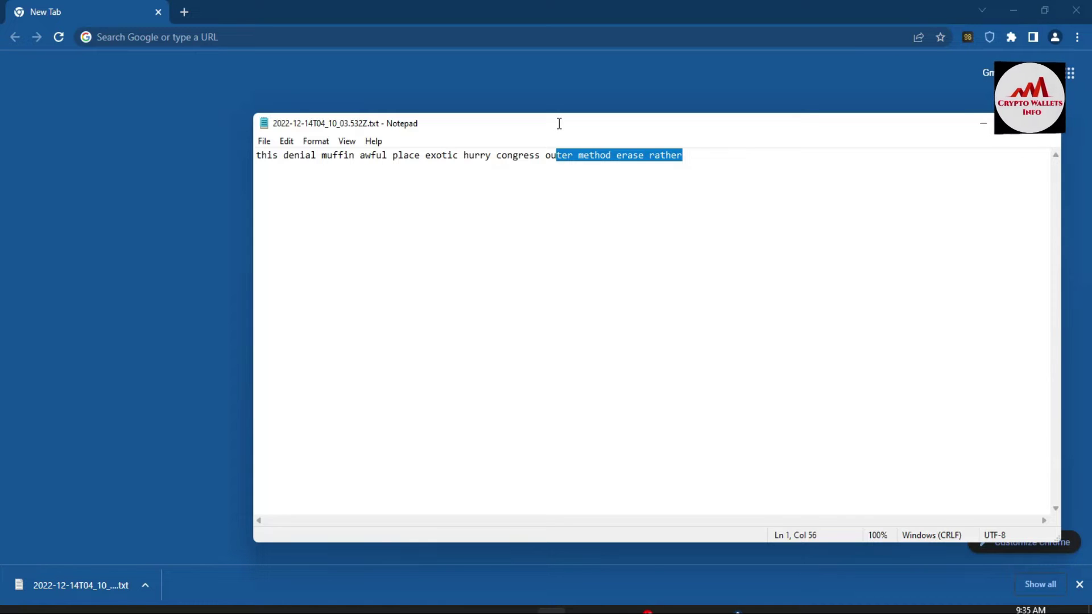
mouse_move(559, 123)
mouse_down()
mouse_move(267, 131)
mouse_move(531, 142)
mouse_move(447, 142)
mouse_up()
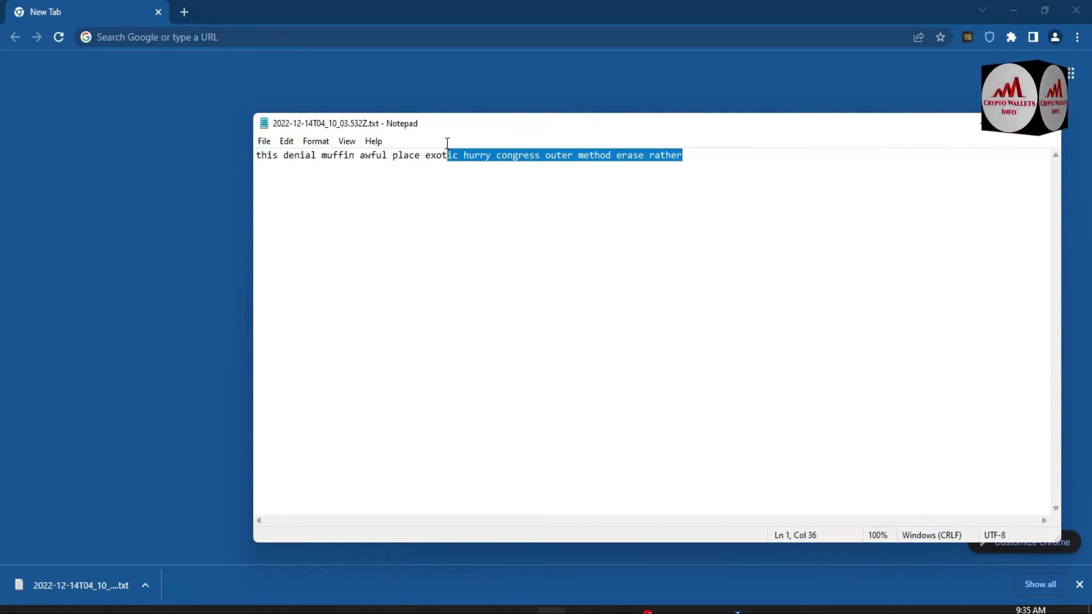
mouse_move(447, 142)
mouse_down()
mouse_move(422, 137)
mouse_move(539, 183)
mouse_move(580, 212)
mouse_up()
click(580, 212)
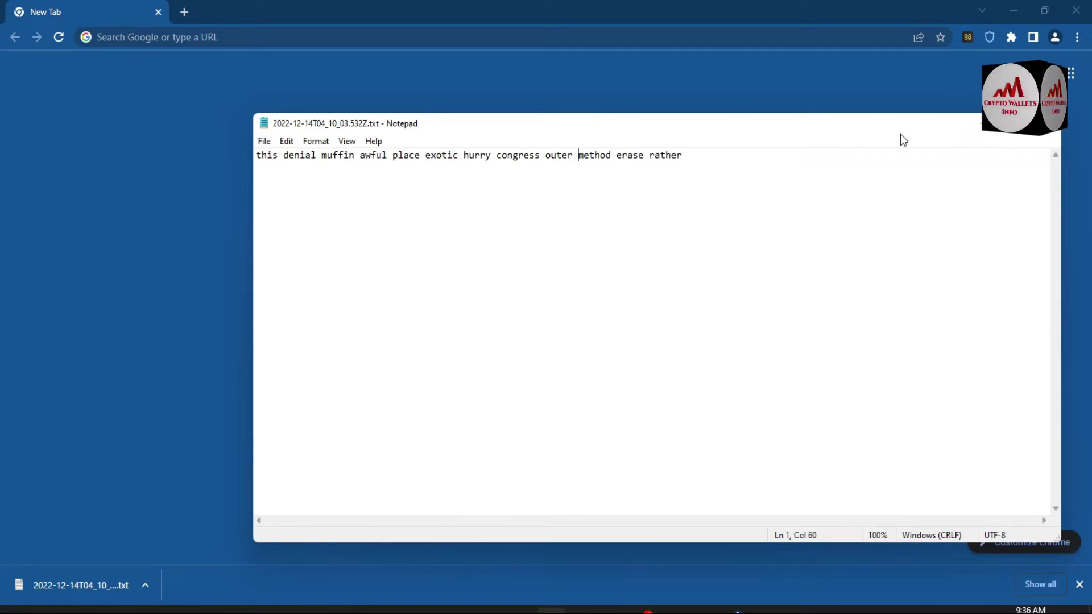
click(923, 76)
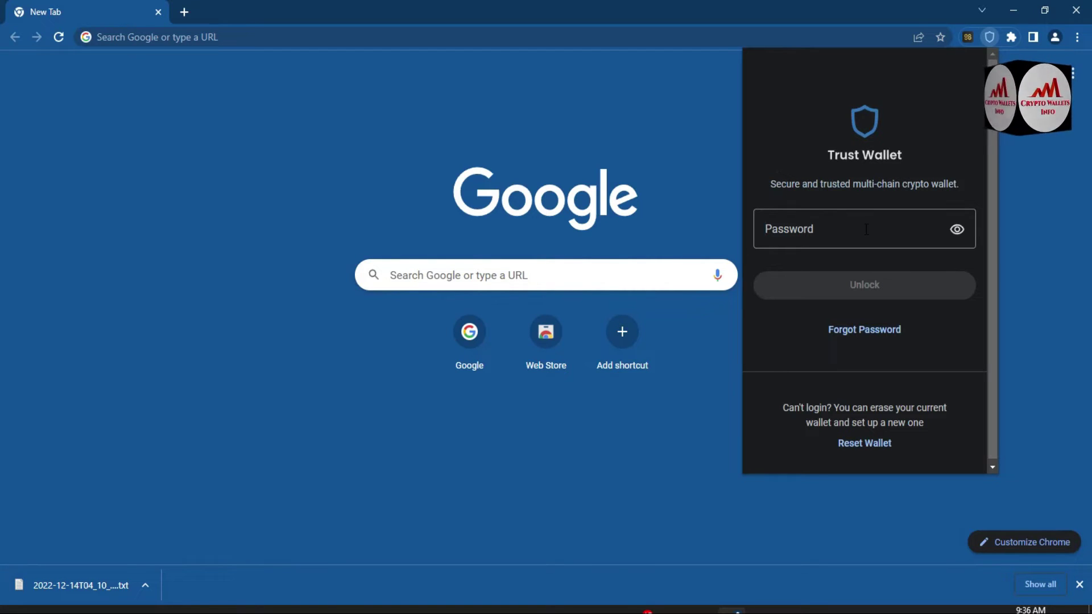
Focus the empty Password field on the Trust Wallet unlock screen
click(817, 235)
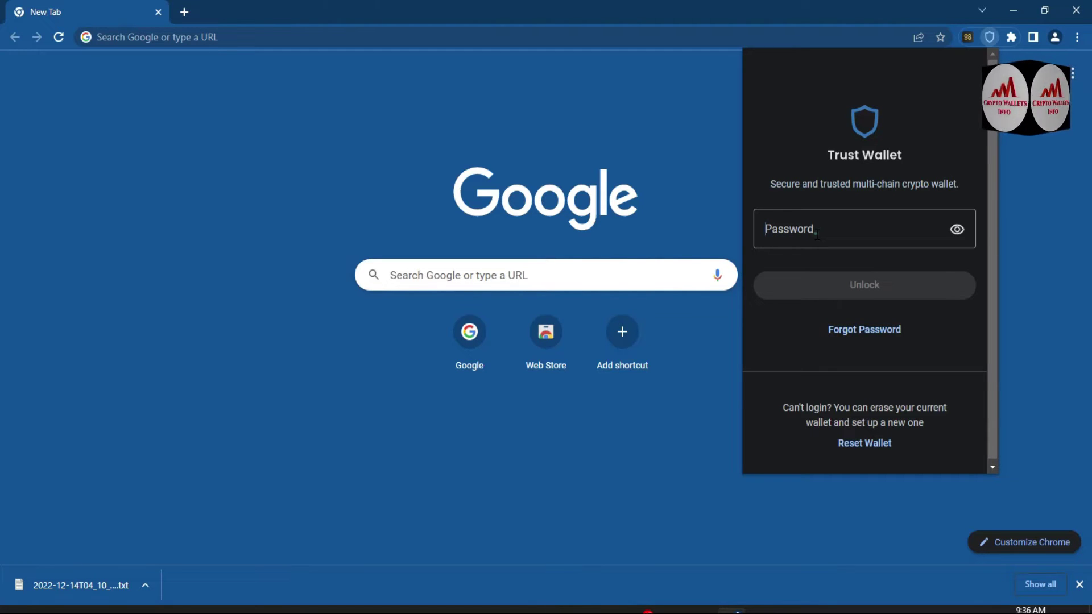
Enter the wallet password, submit Unlock, and highlight the resulting 'Incorrect password' error
click(816, 234)
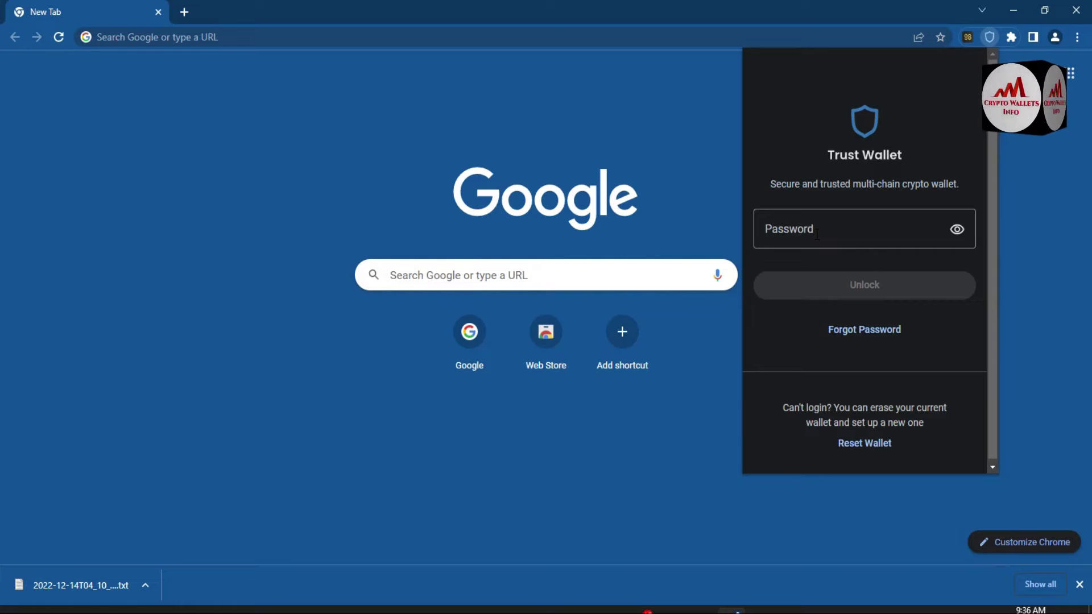
text(••••••••••••••••••)
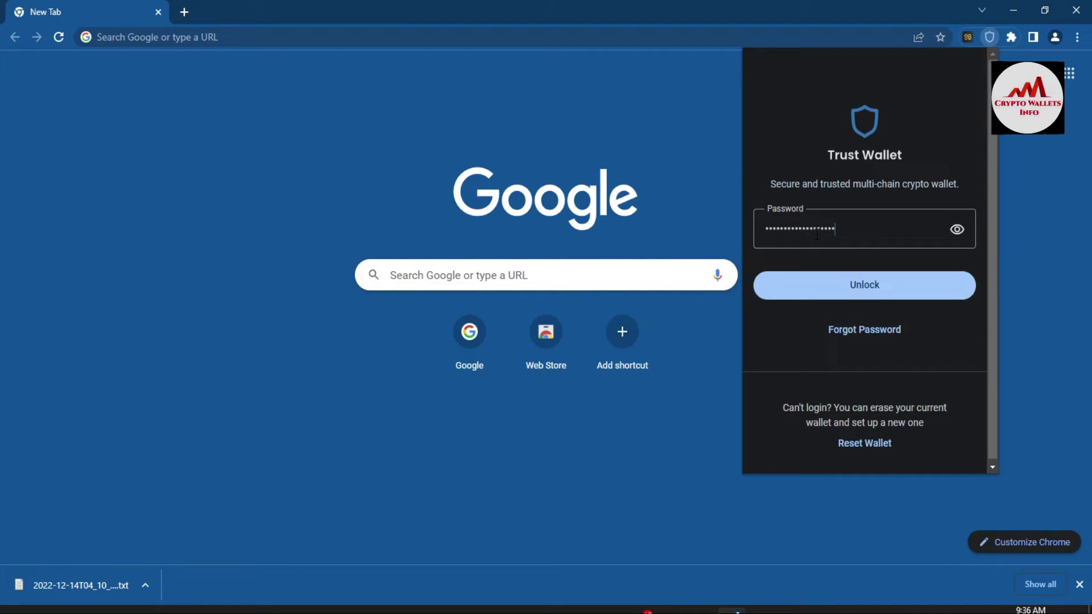
text(•••)
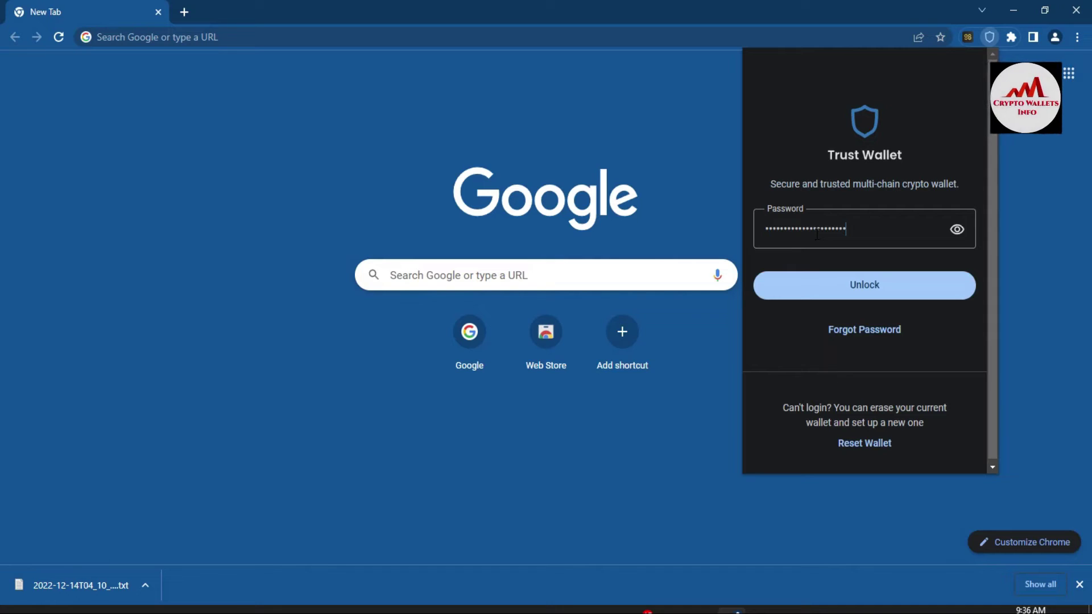
click(867, 293)
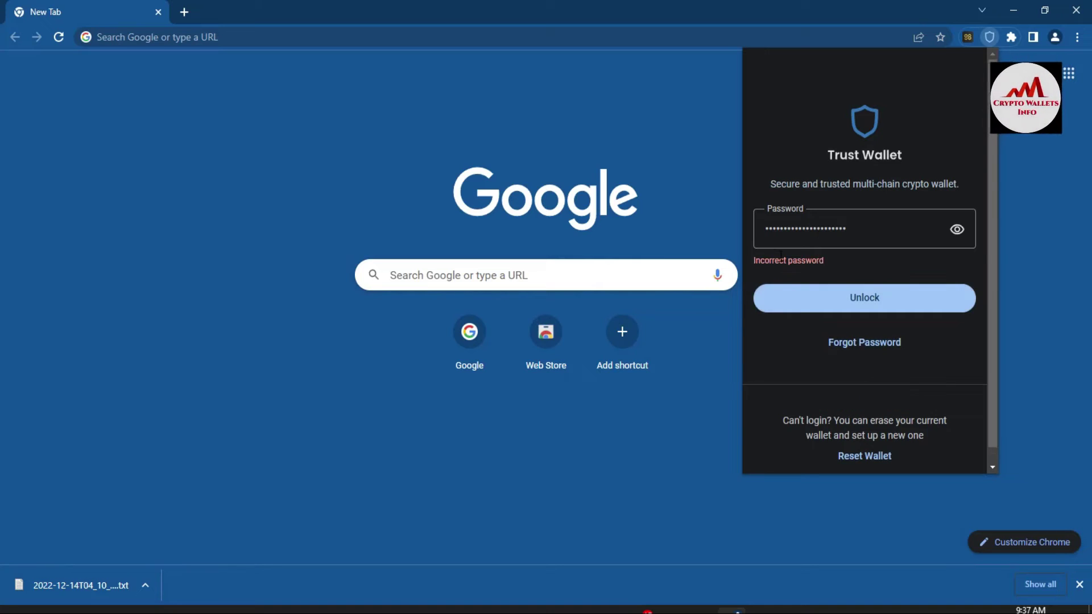
triple_click(831, 260)
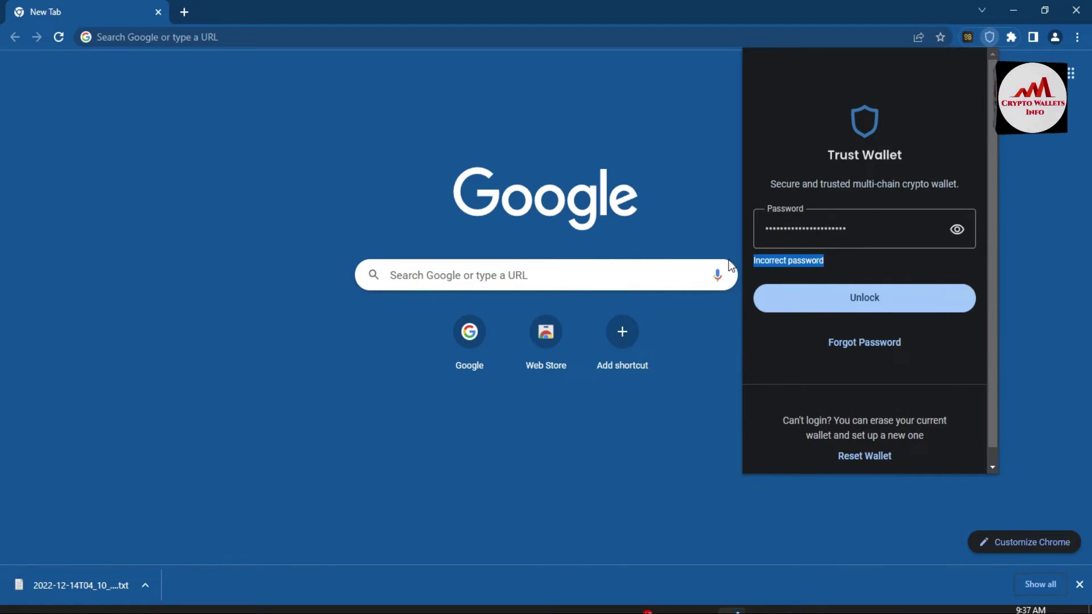
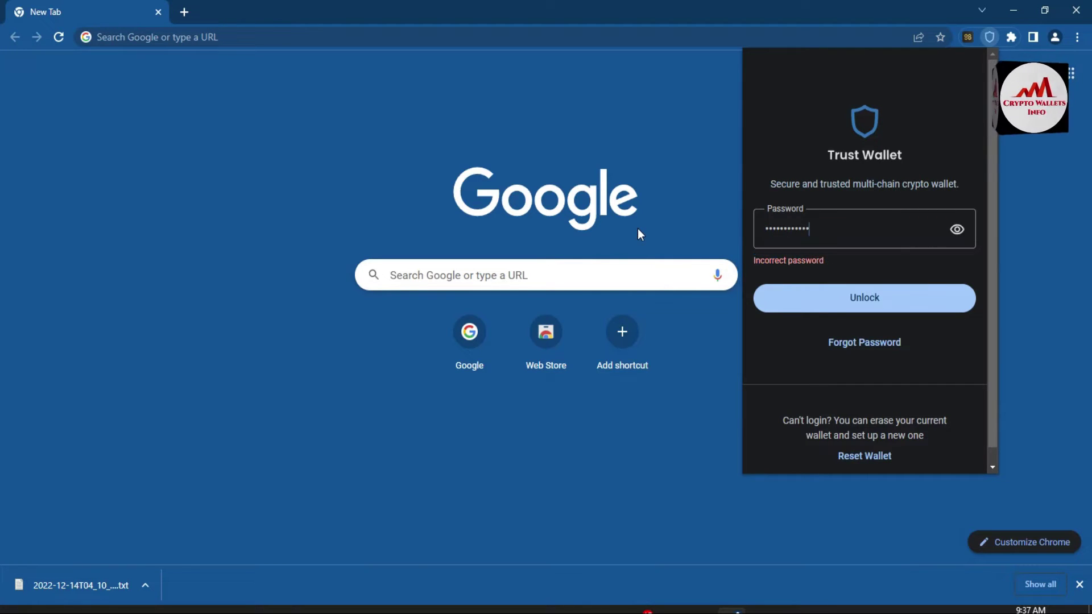
Paste the rest of the wallet password into the Password field and submit Unlock
key(ctrl+v)
click(844, 308)
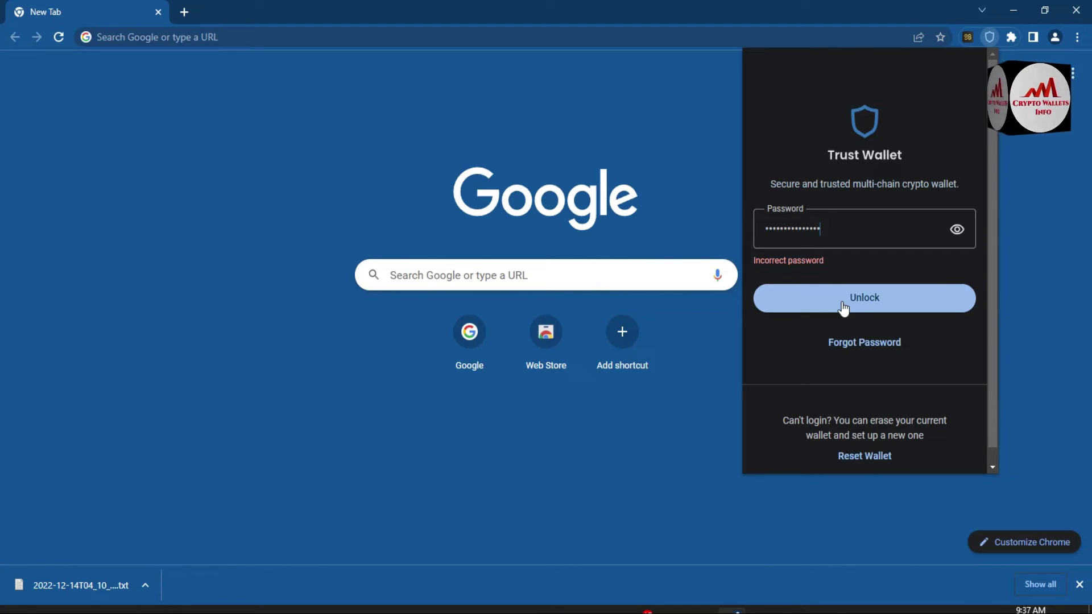
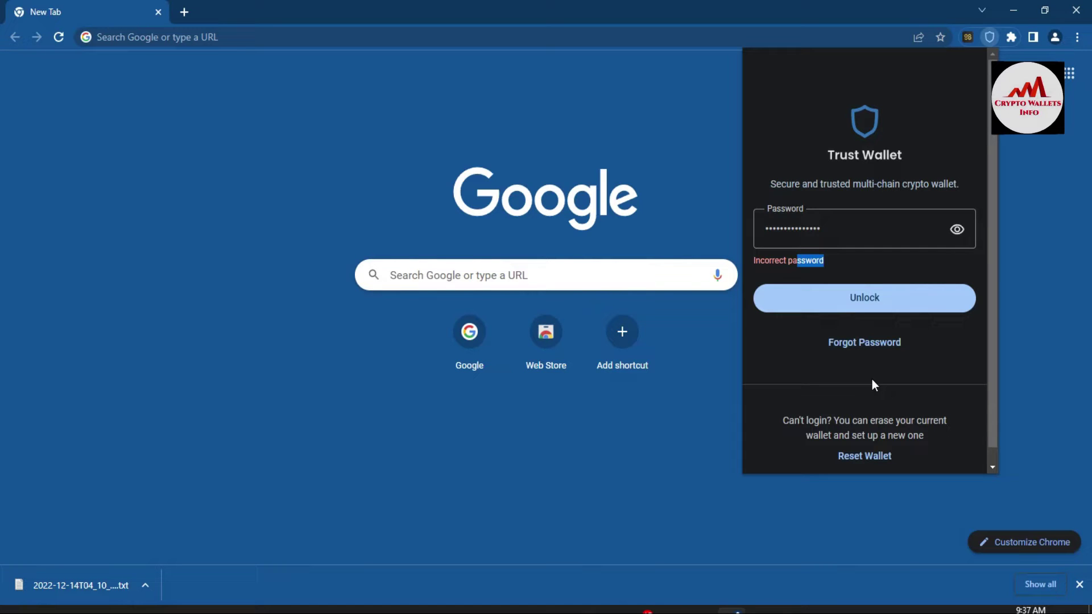
Show the saved secret phrase text file in Notepad, then return to the Trust Wallet unlock screen
click(550, 608)
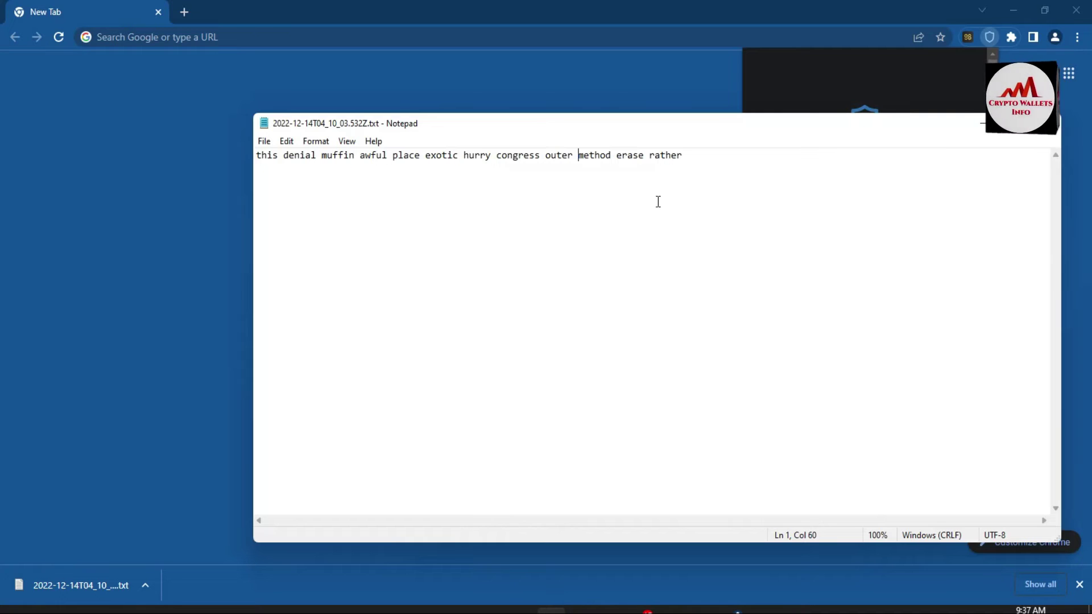
click(824, 110)
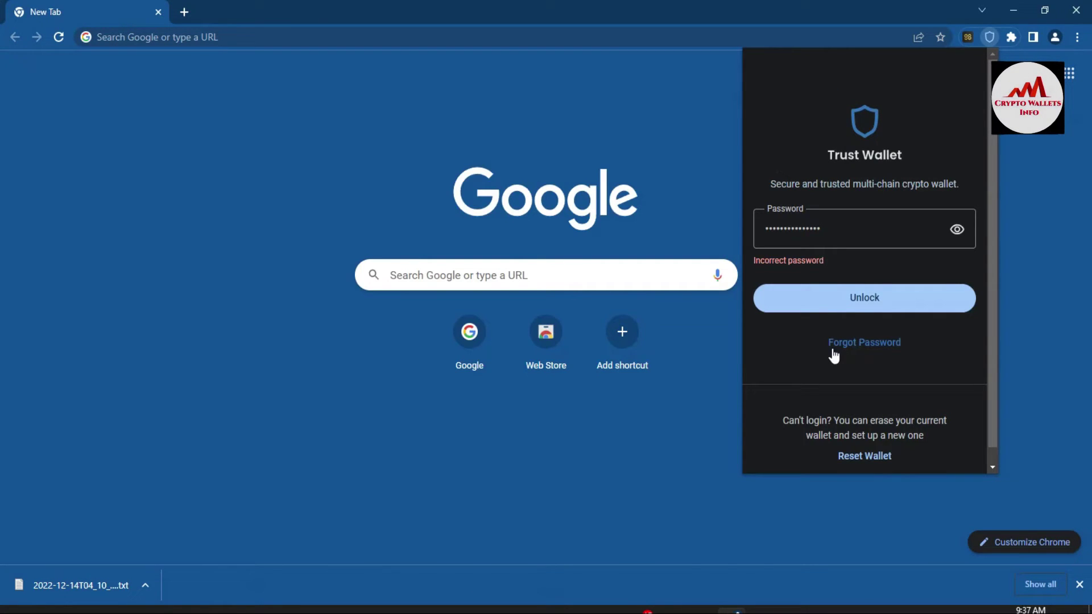
Choose Forgot Password on the Trust Wallet lock screen to reach the Secret Phrase reset dialog
click(872, 347)
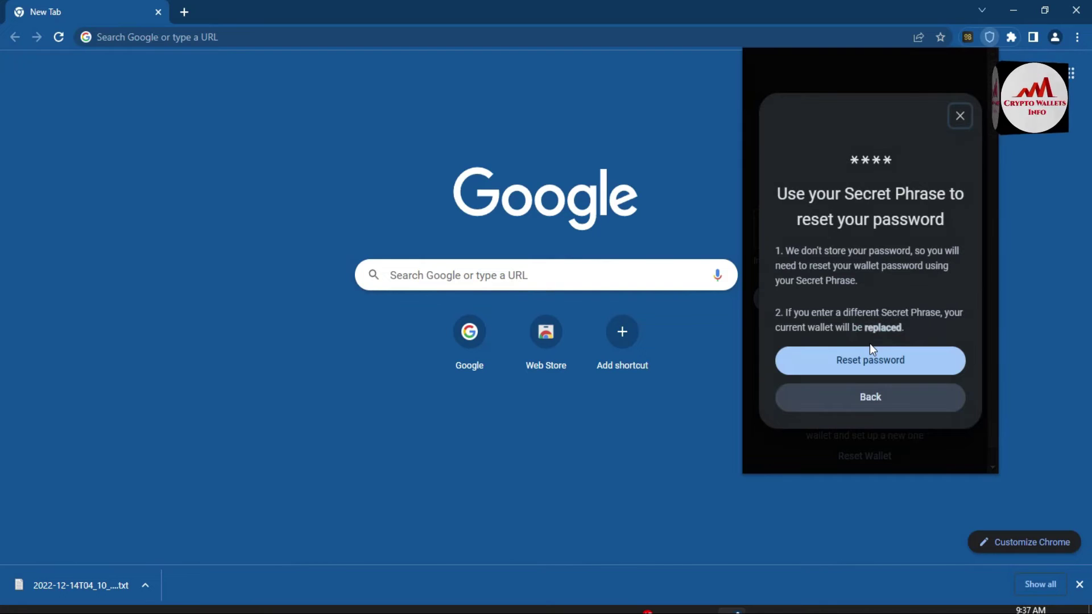
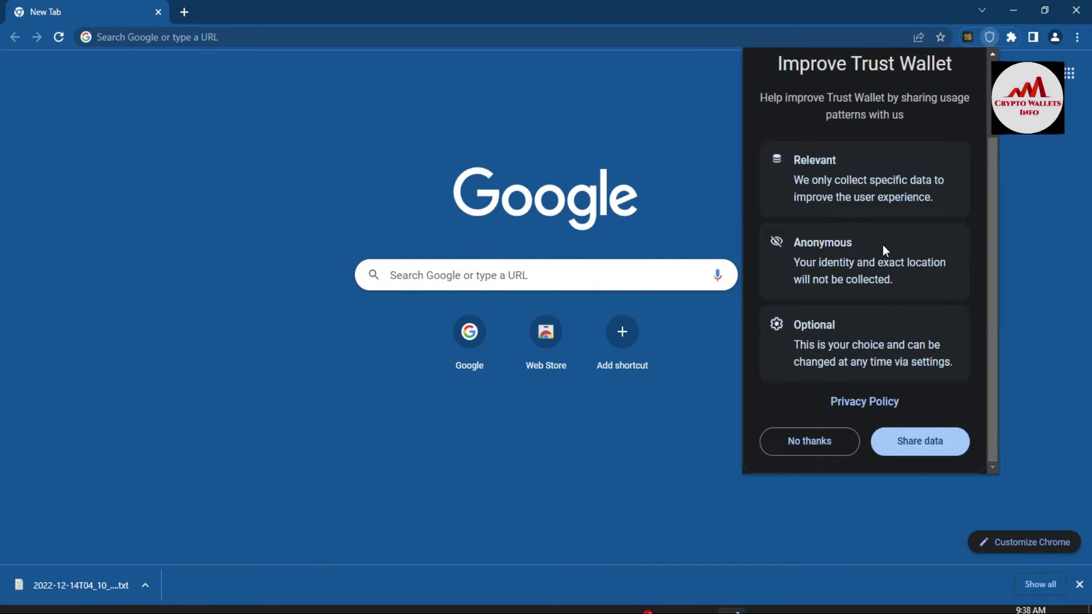
Decline sharing usage data on the Improve Trust Wallet prompt
click(793, 449)
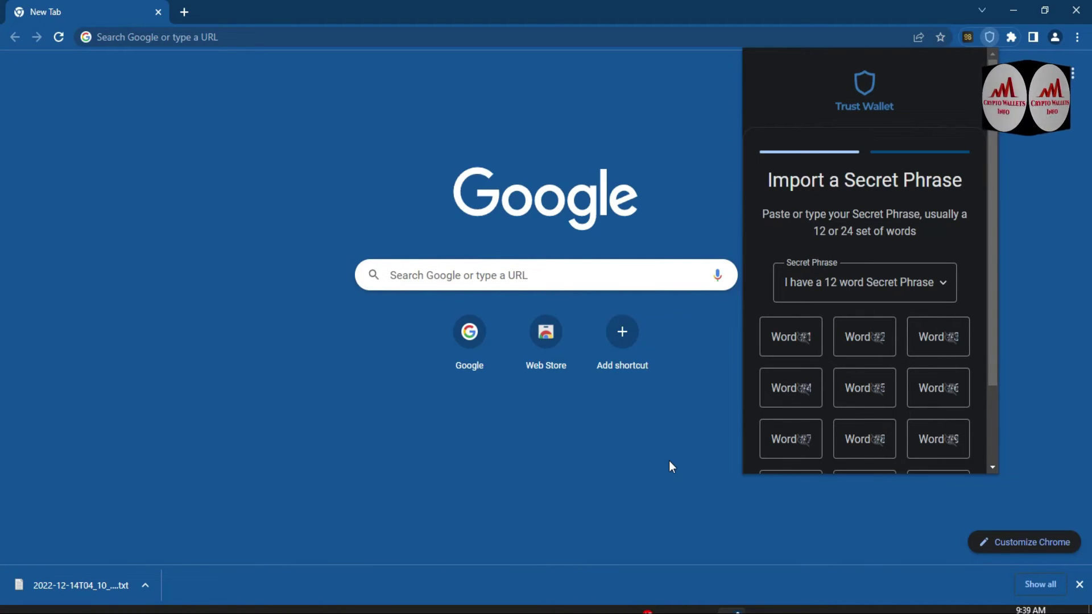
Select the whole secret phrase line in the Notepad file, then switch back to Chrome
click(551, 611)
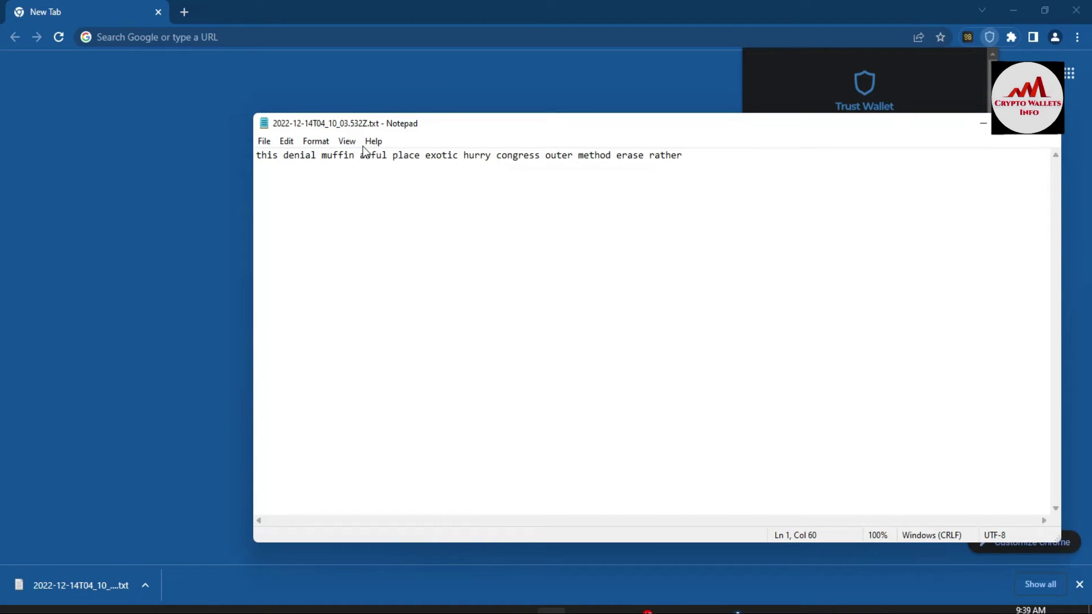
click(694, 156)
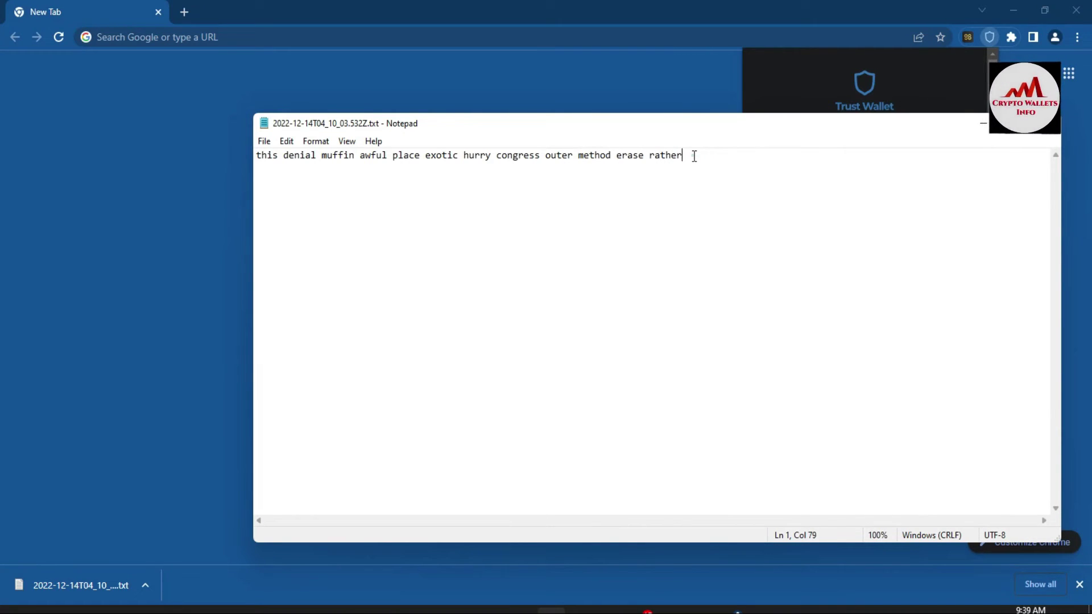
drag(695, 157, 253, 121)
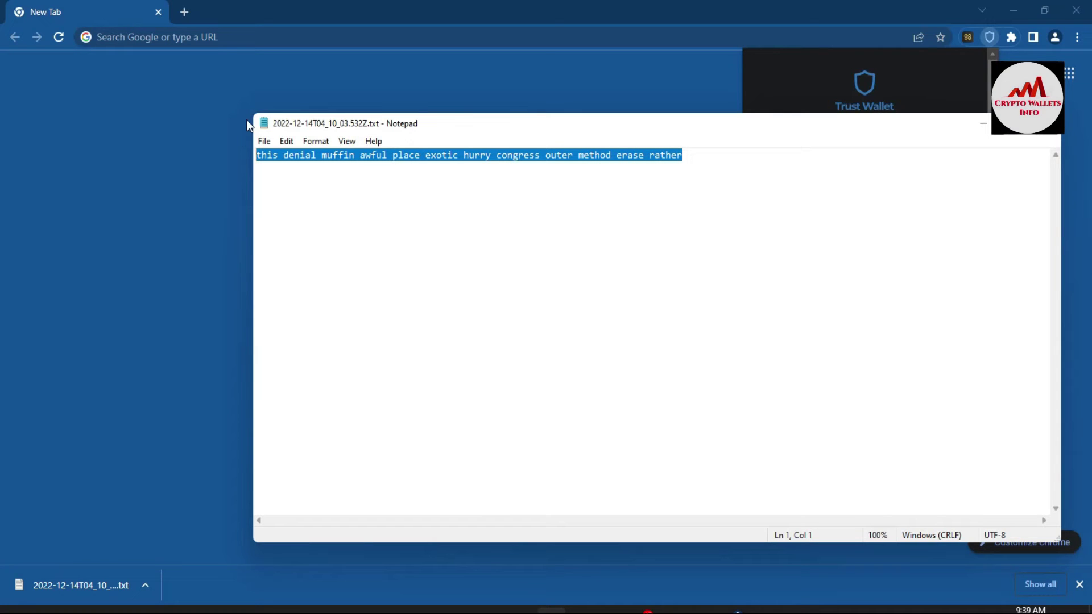
click(801, 93)
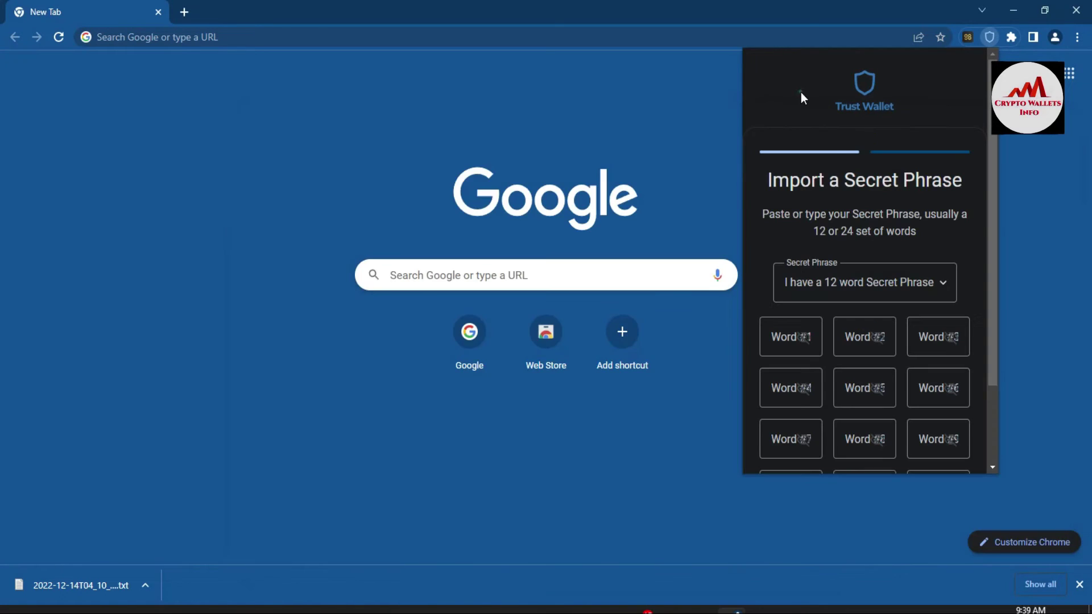
Choose the 12-word Secret Phrase option and paste the phrase into the word fields
click(944, 288)
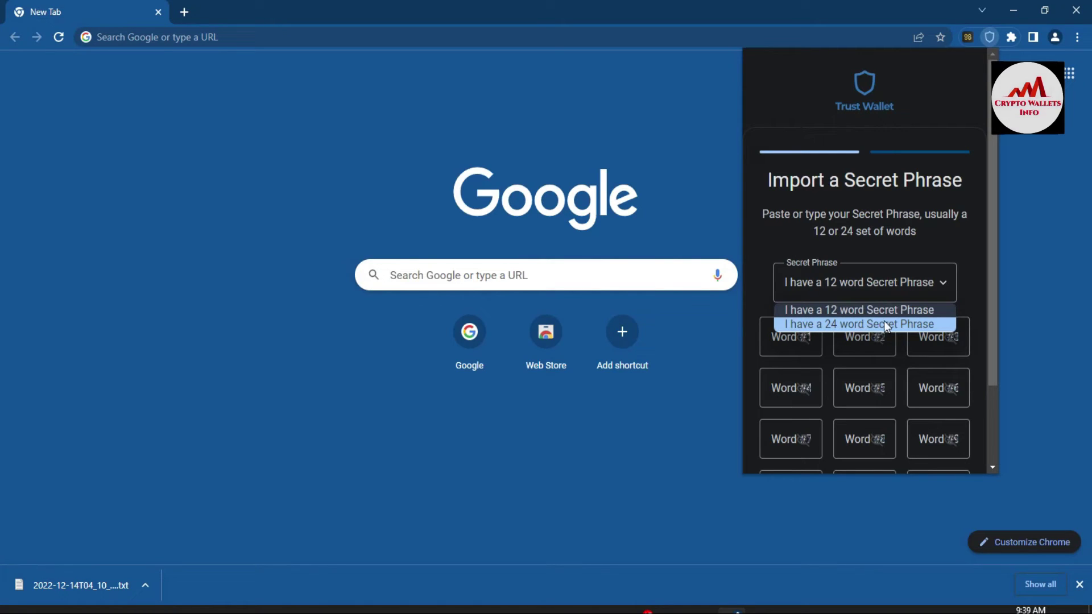
click(870, 313)
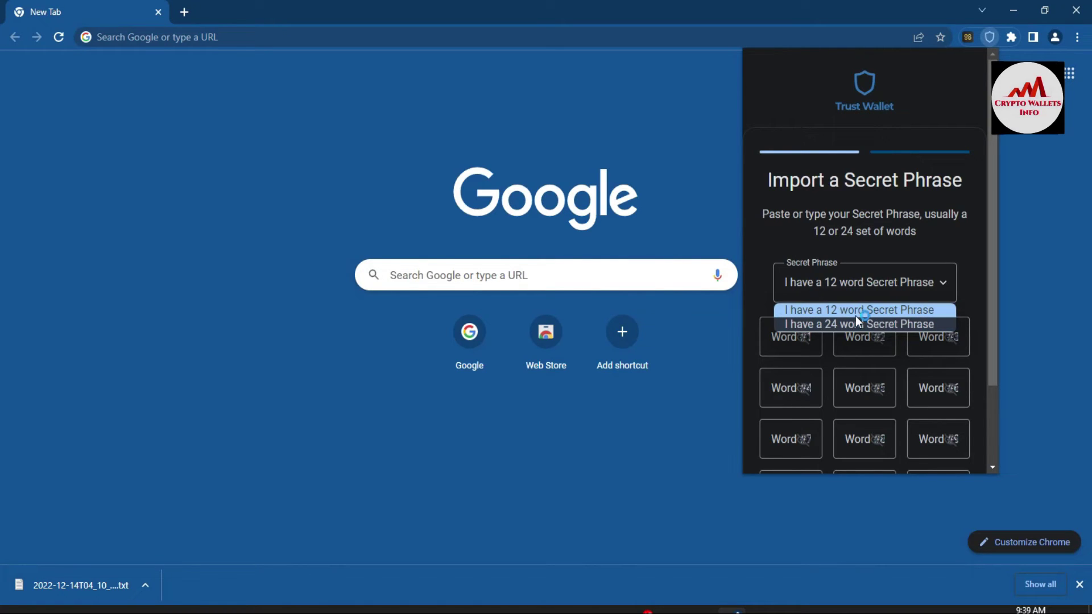
click(855, 316)
drag(990, 243, 1001, 348)
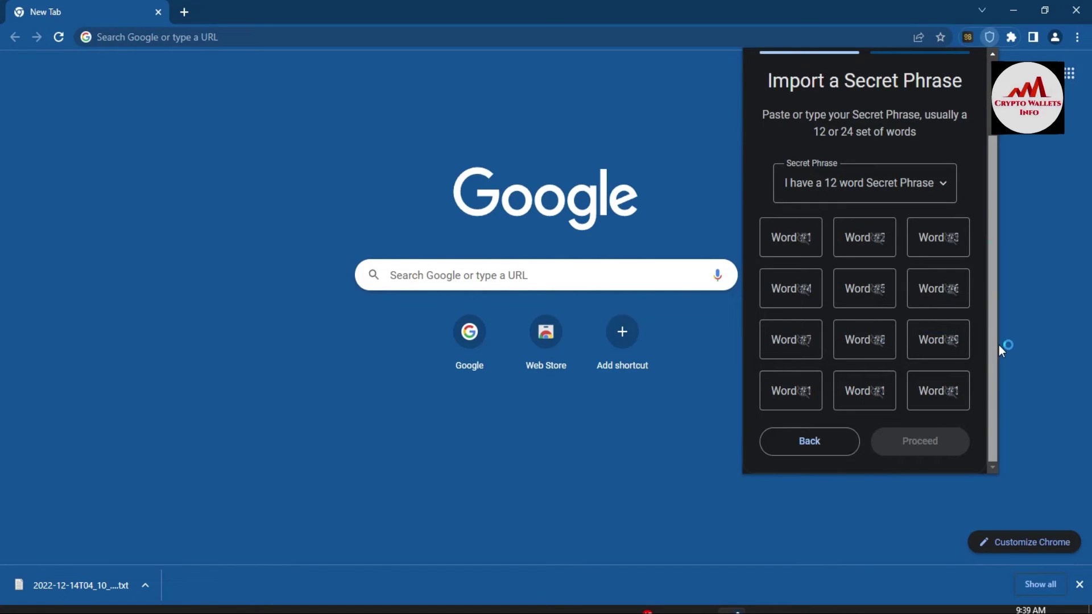
click(781, 242)
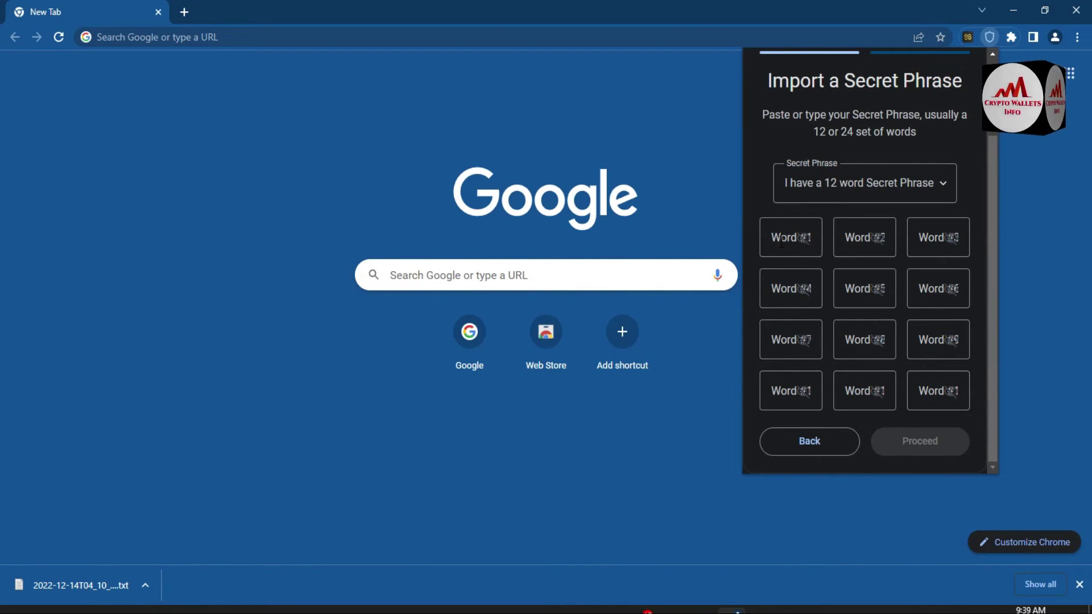
key(ctrl+v)
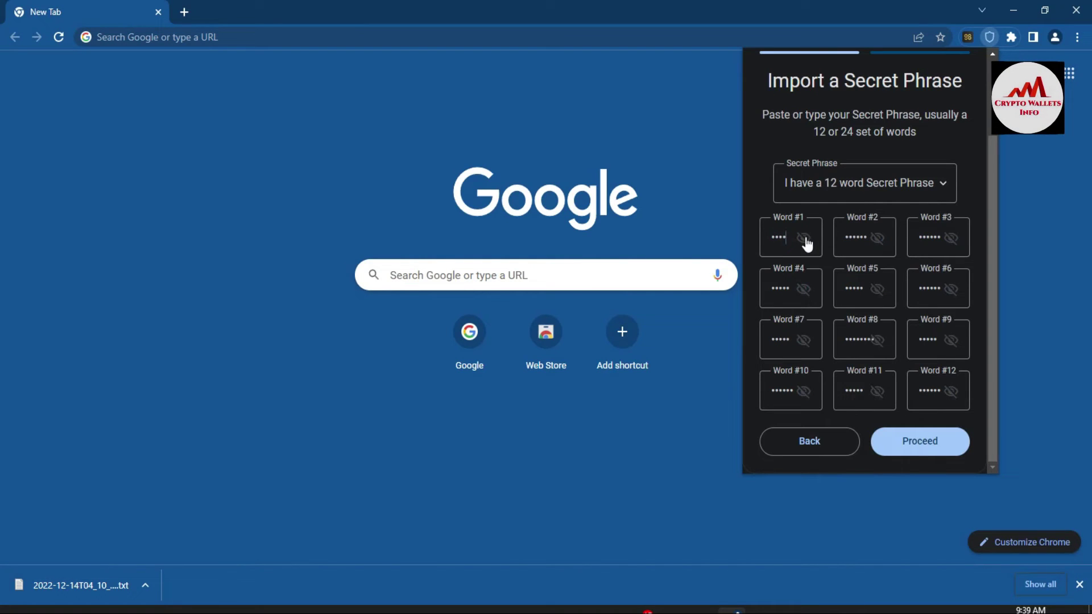
Reveal and re-hide Word #1 and Word #12 to check them
click(803, 239)
click(803, 239)
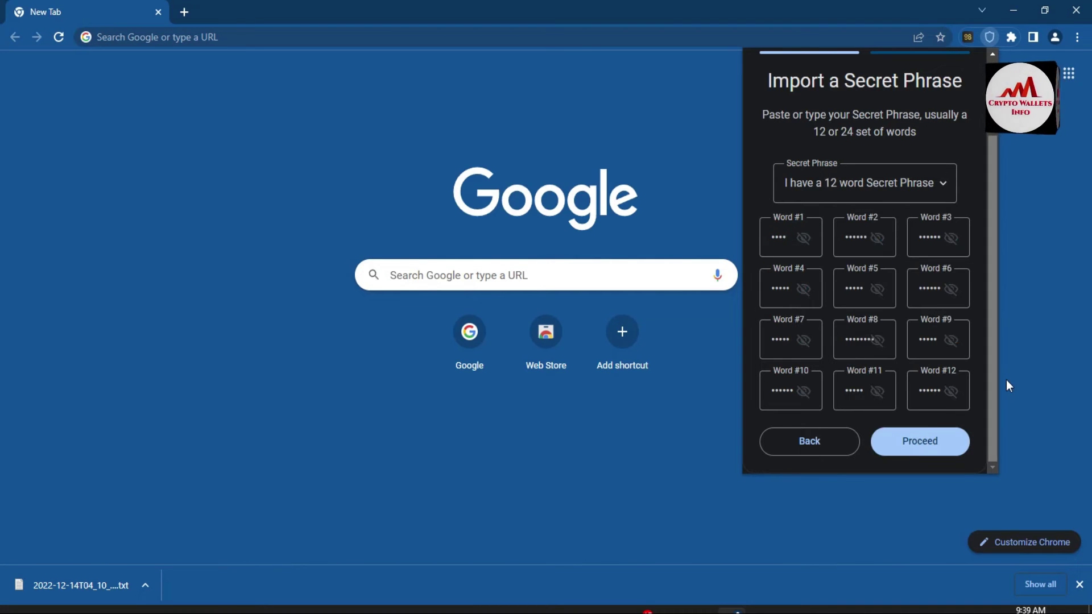
click(956, 394)
click(956, 394)
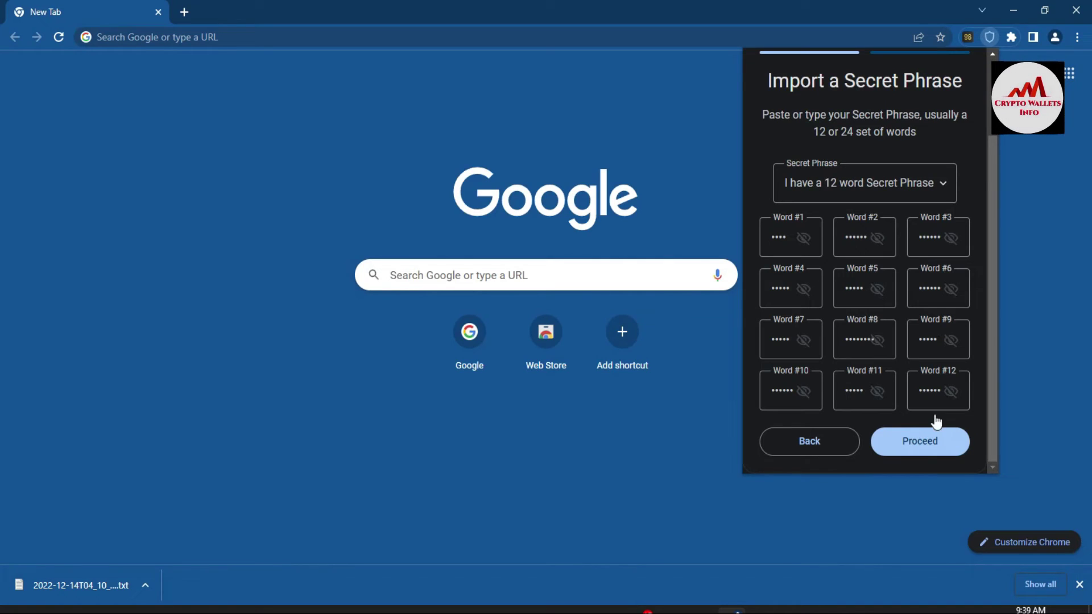
Submit the entered secret phrase to reach the Set a Password page
click(914, 439)
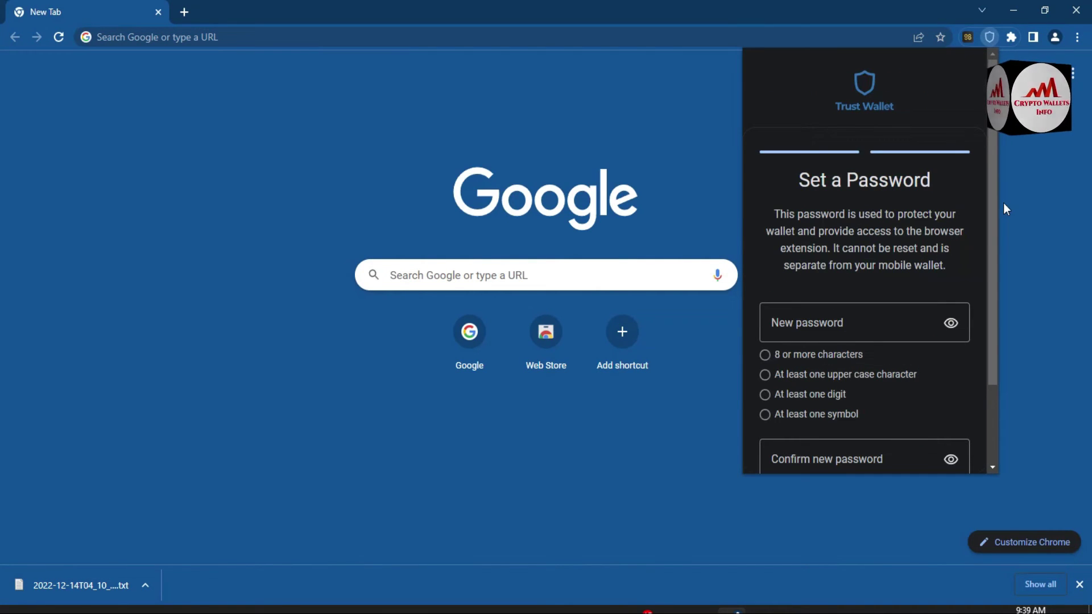
scroll(994, 228, down, 2)
scroll(995, 262, down, 2)
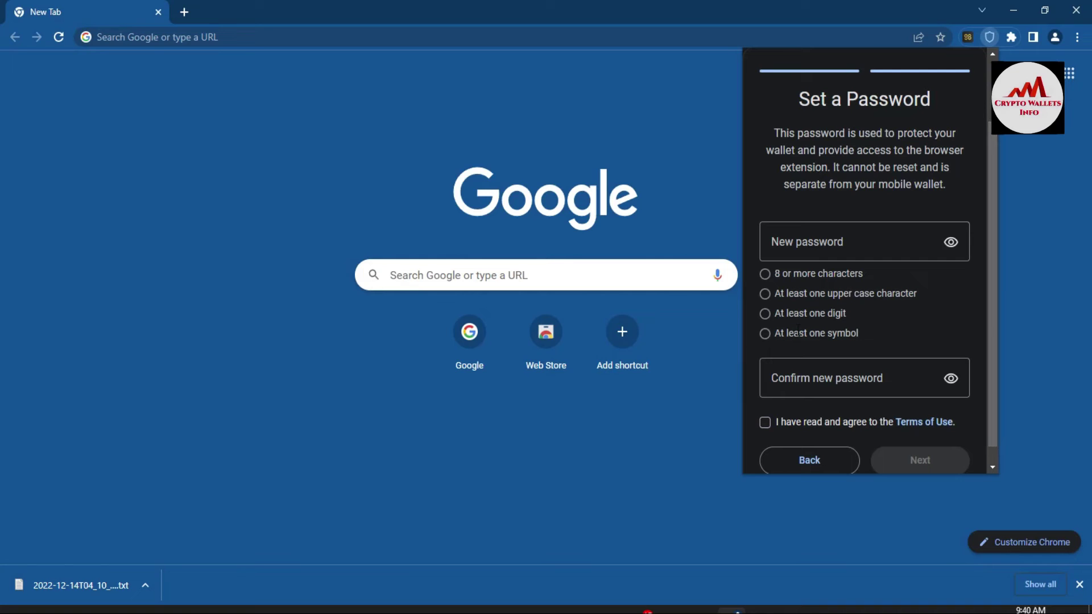
Enter and confirm the new wallet password, then accept the Terms of Use
click(796, 250)
text(P)
key(BackSpace)
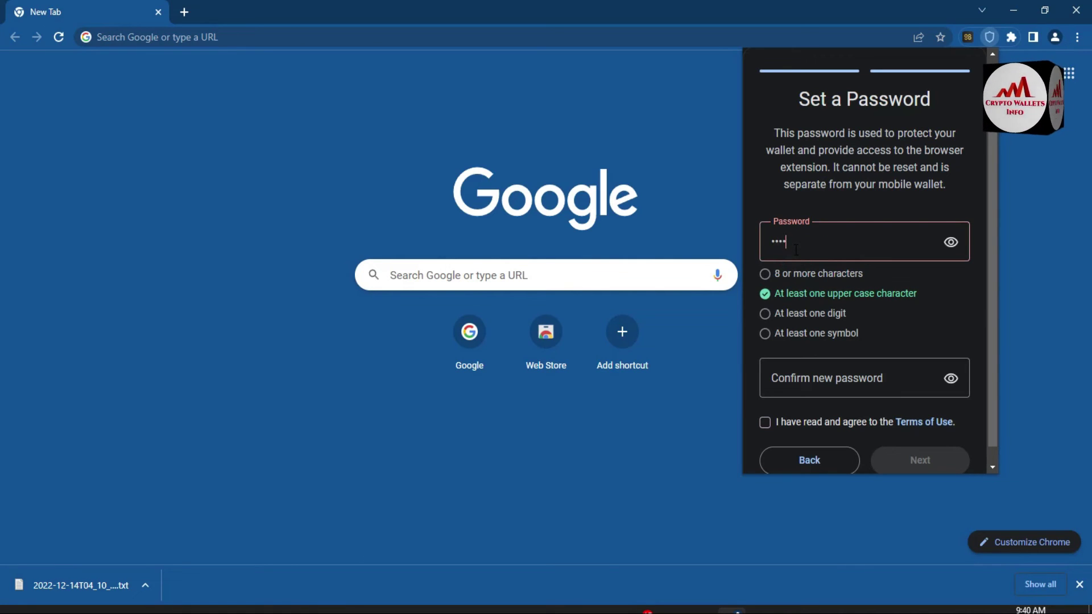
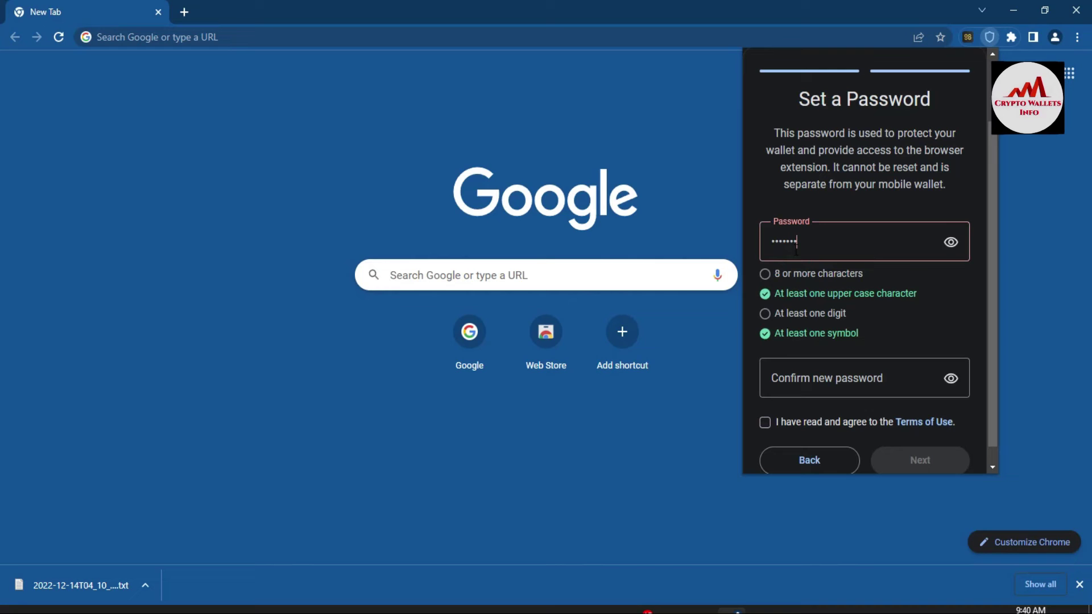
click(791, 375)
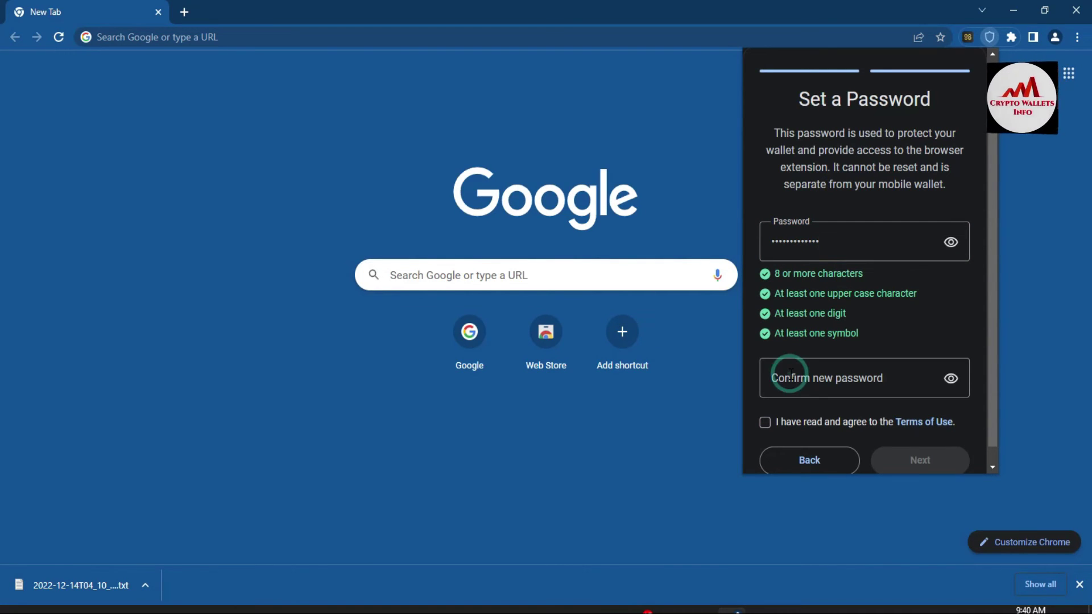
text(******)
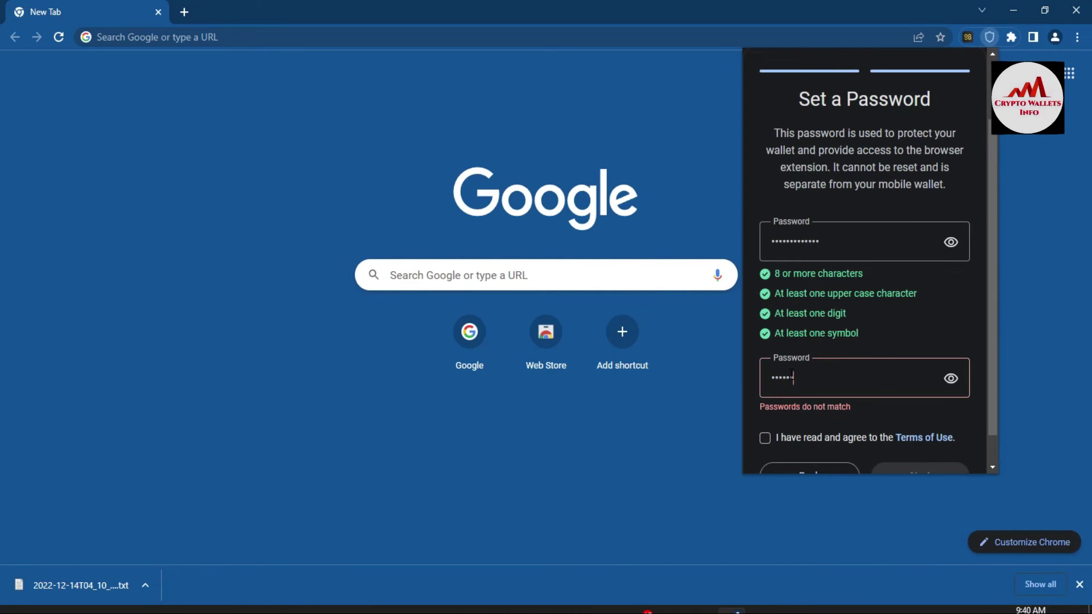
text(********)
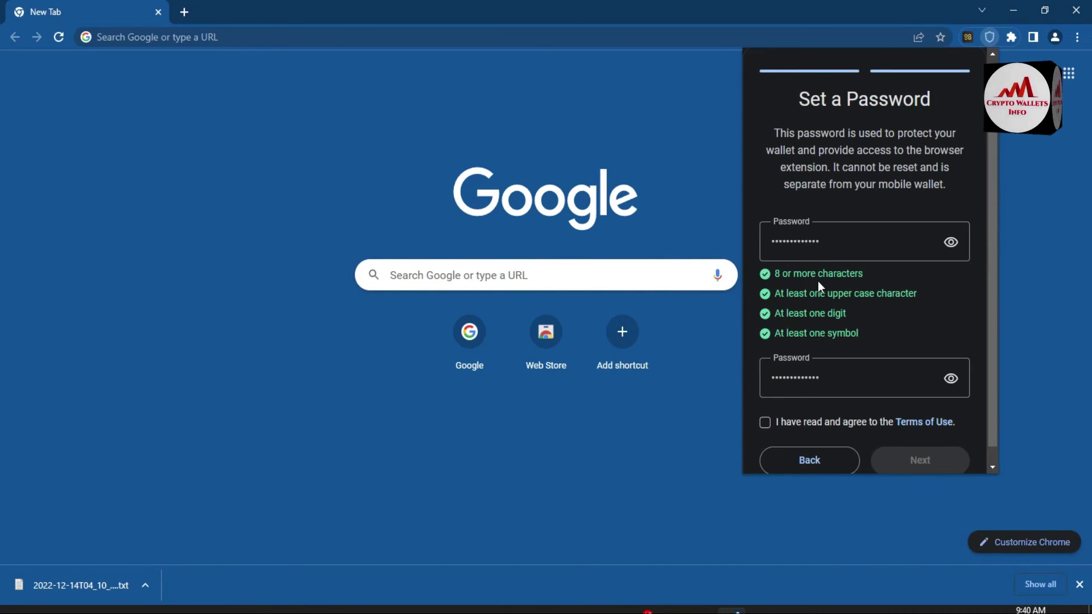
click(765, 424)
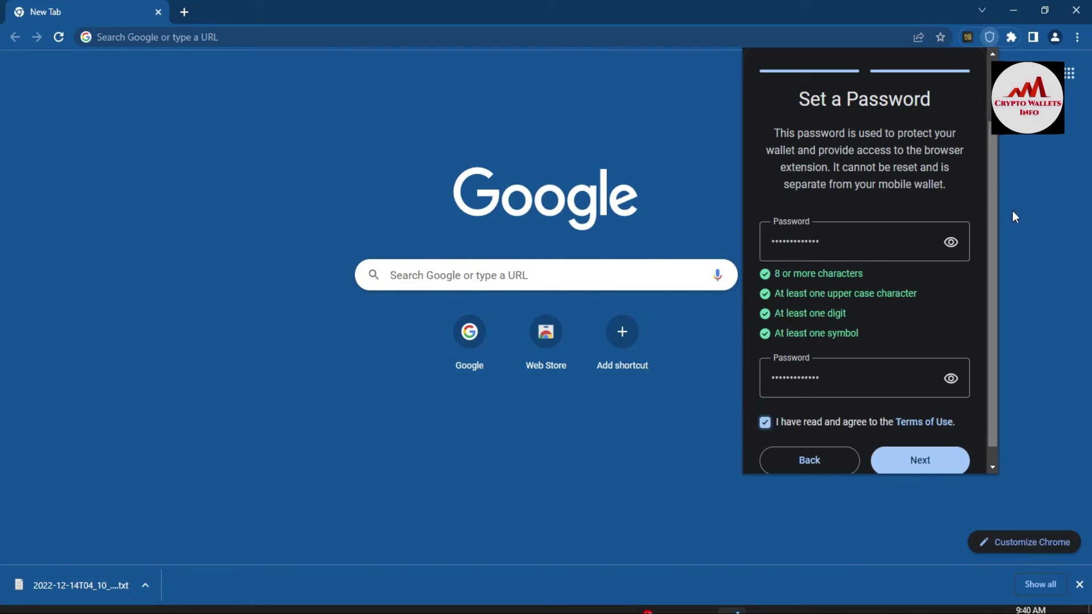
scroll(995, 172, down, 1)
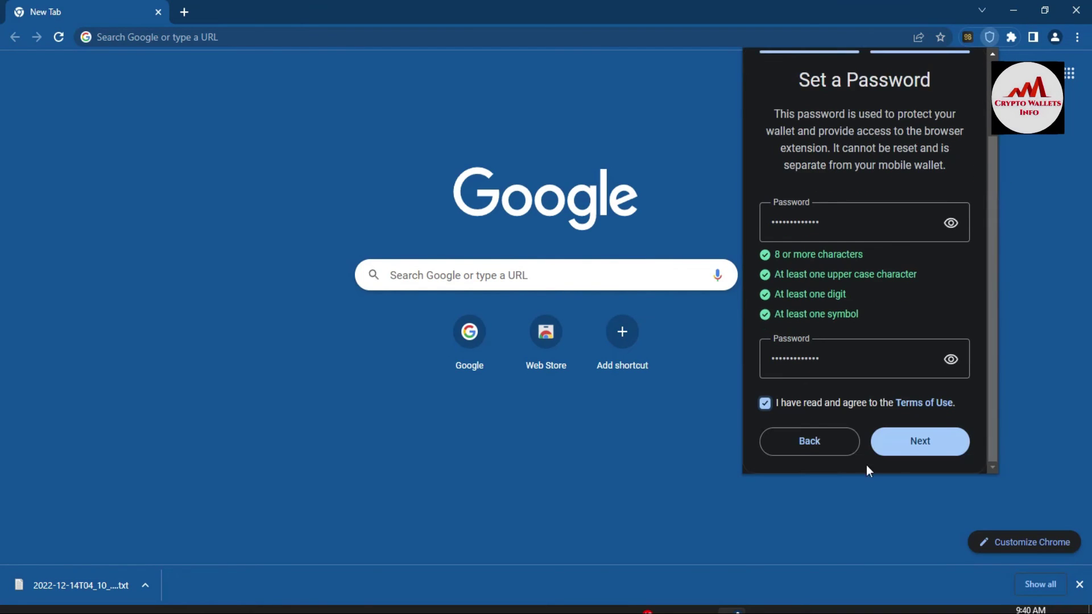
Complete the import and open the wallet showing $0.00 with AVAX, BNB, ETH, MATIC
click(934, 442)
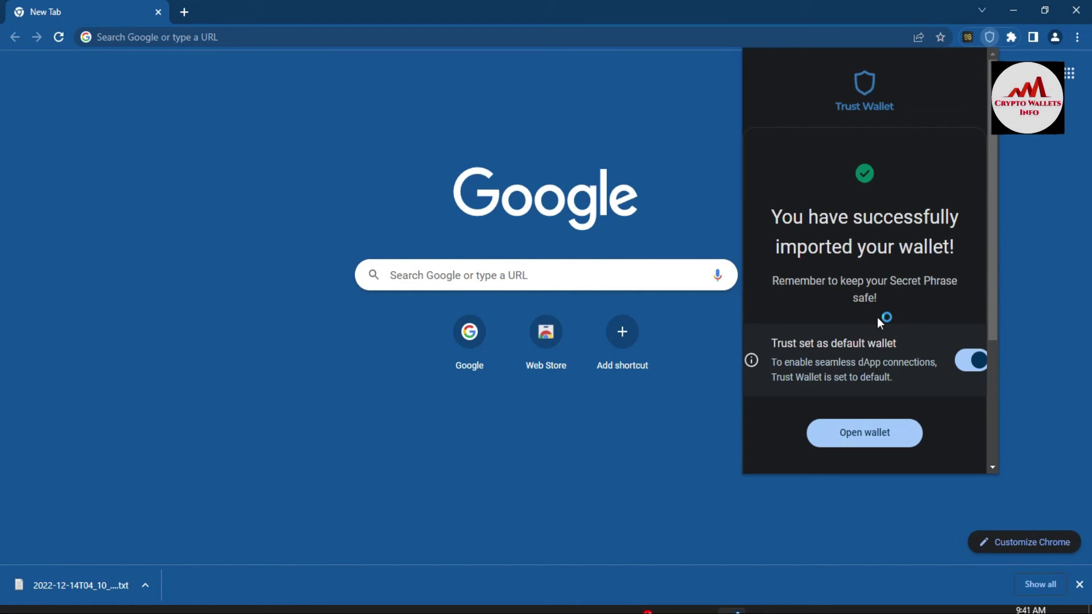
click(849, 437)
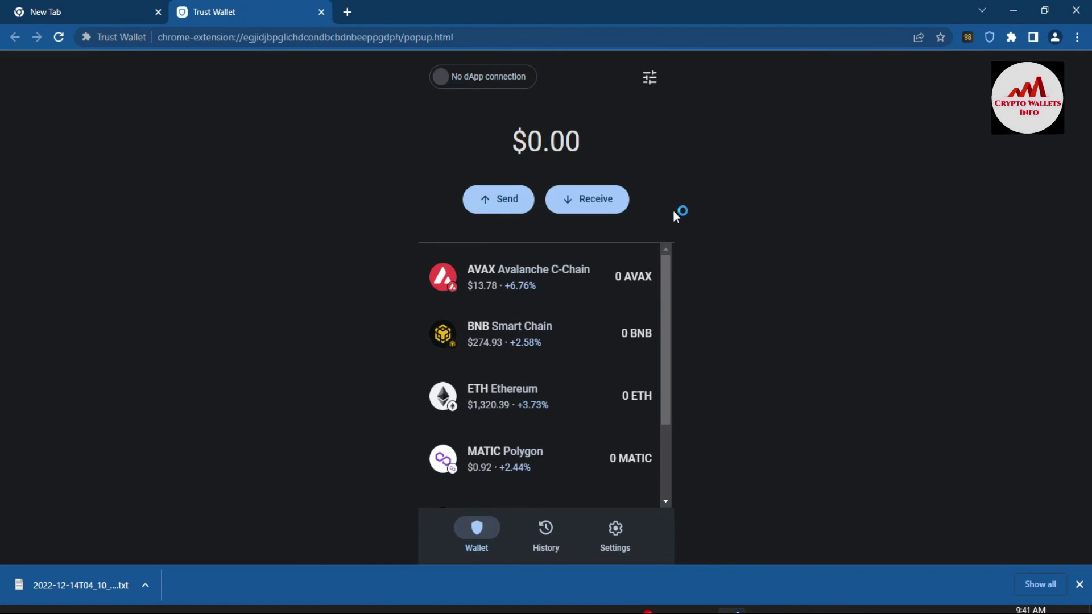
Lock the wallet from Settings, then re-enter the password and attempt to unlock
click(619, 546)
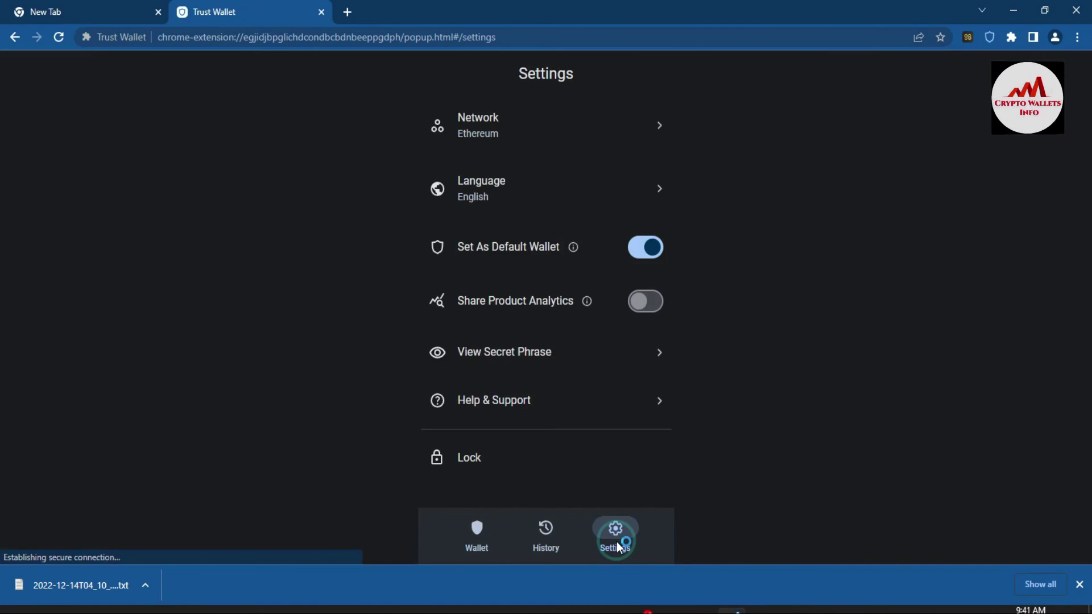
click(522, 452)
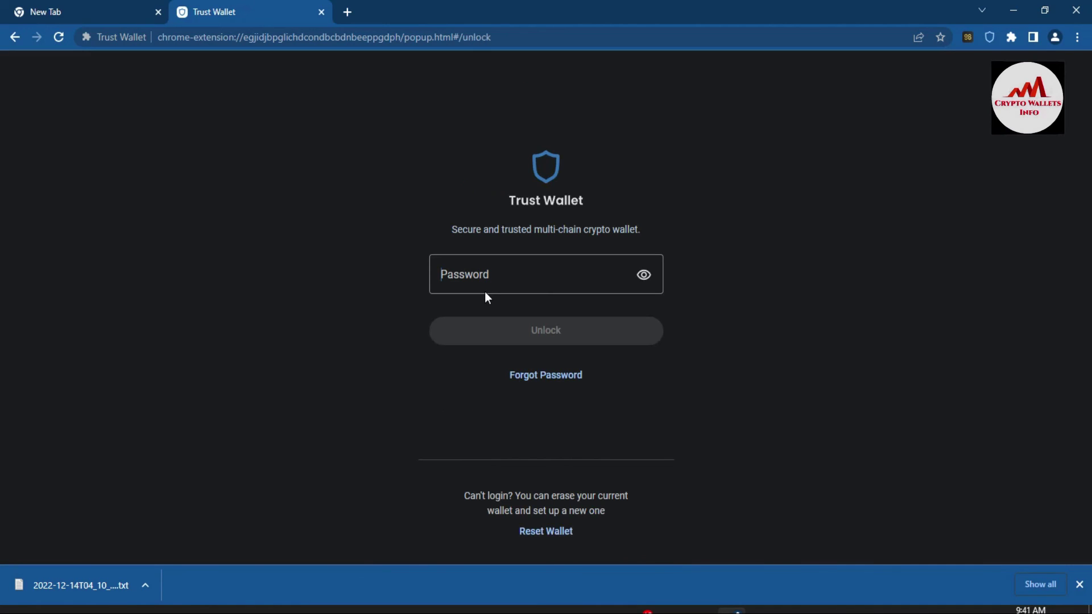
text(******)
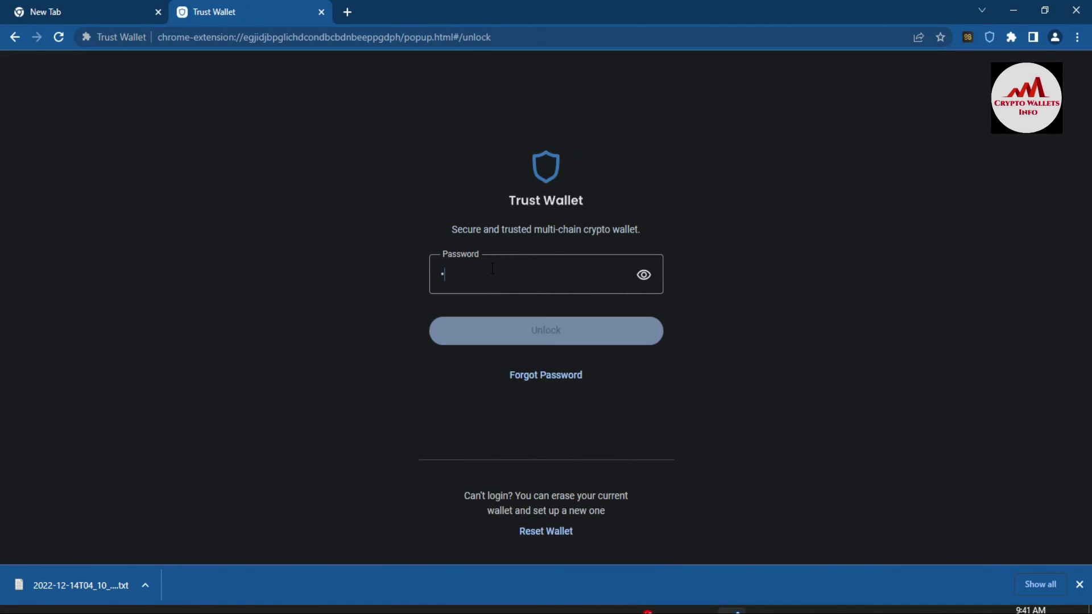
text(*****)
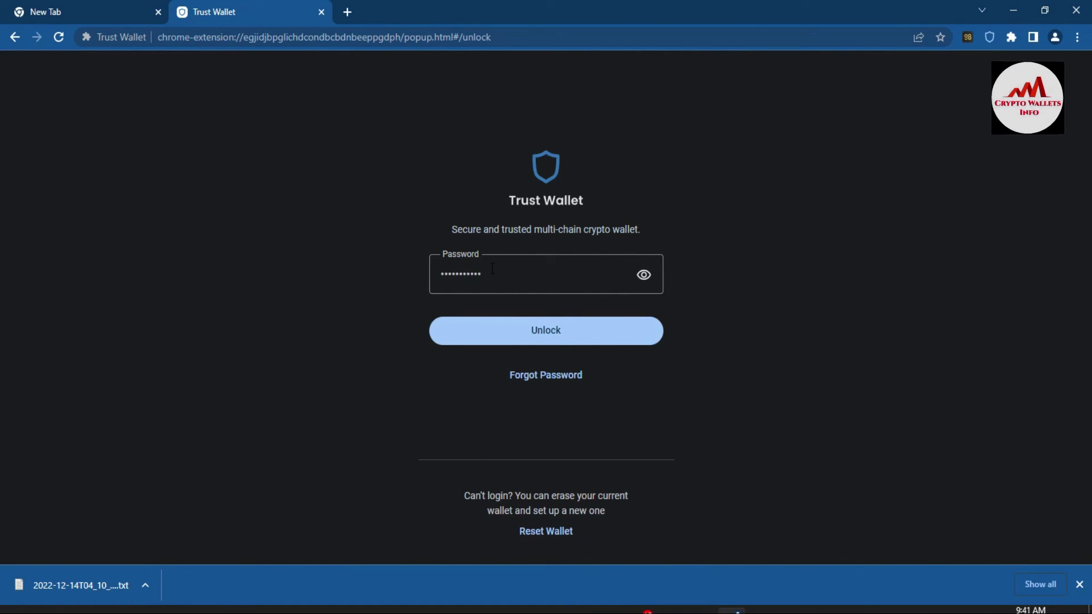
click(559, 337)
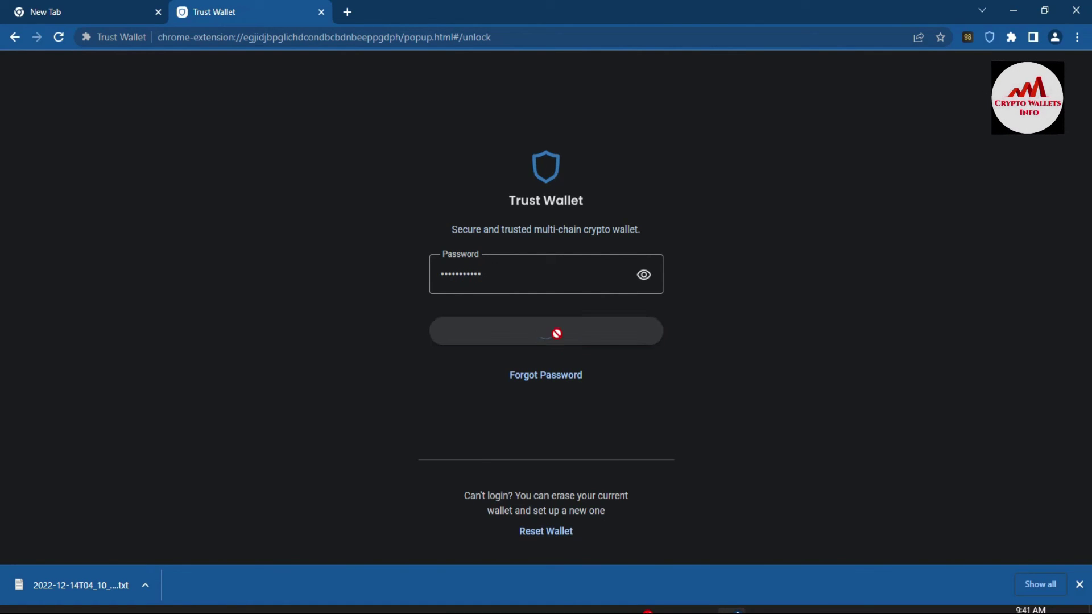
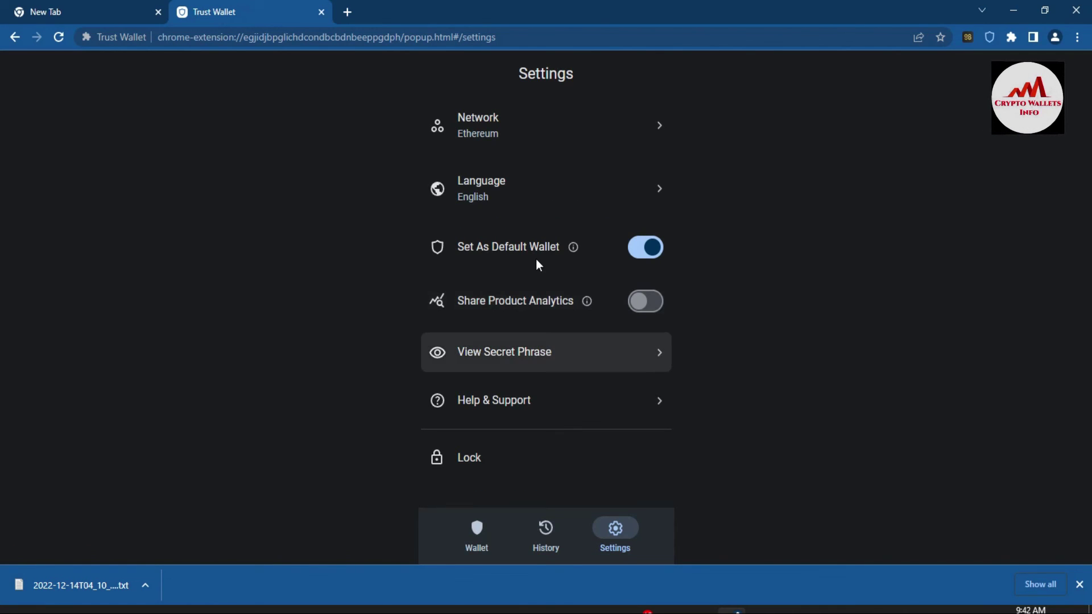
Return to the Trust Wallet home screen showing the $0.00 balance and token list
click(483, 534)
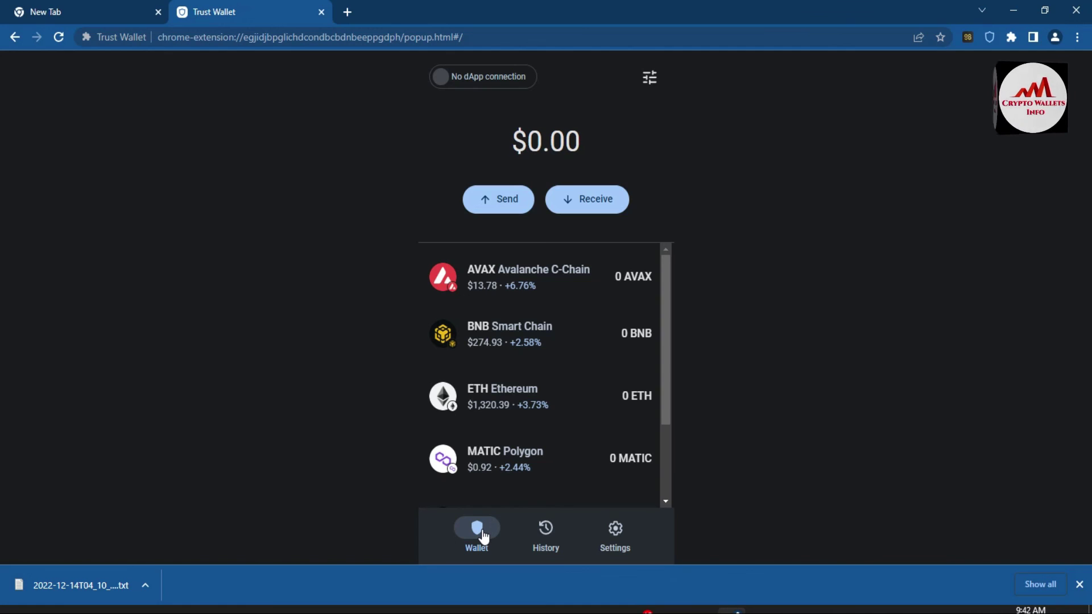
Switch to the Opera window showing the Crypto Wallets Info YouTube channel
click(376, 610)
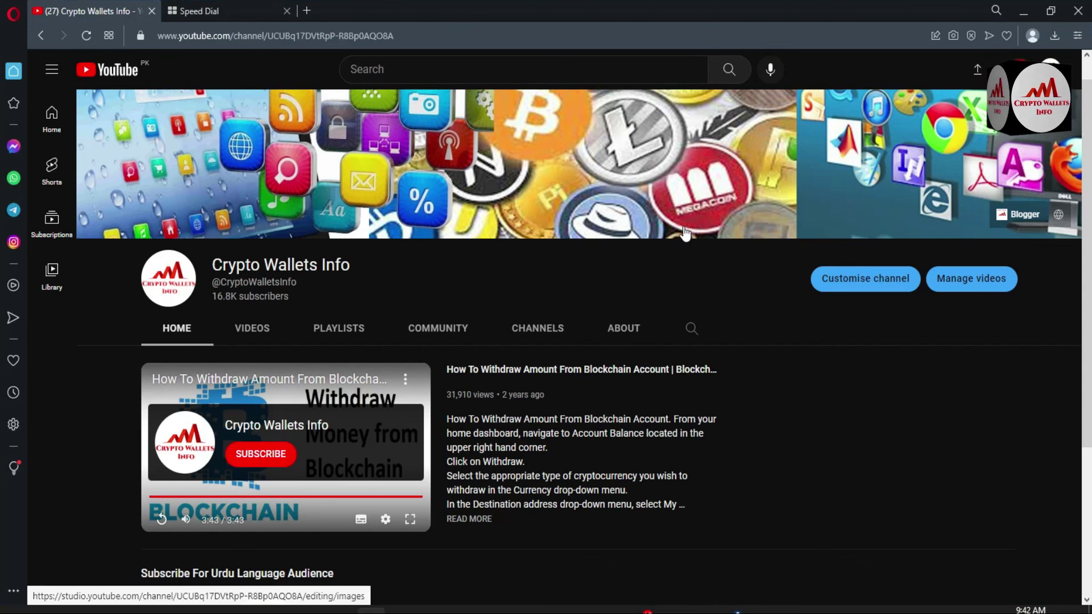
scroll(2, 222, down, 4)
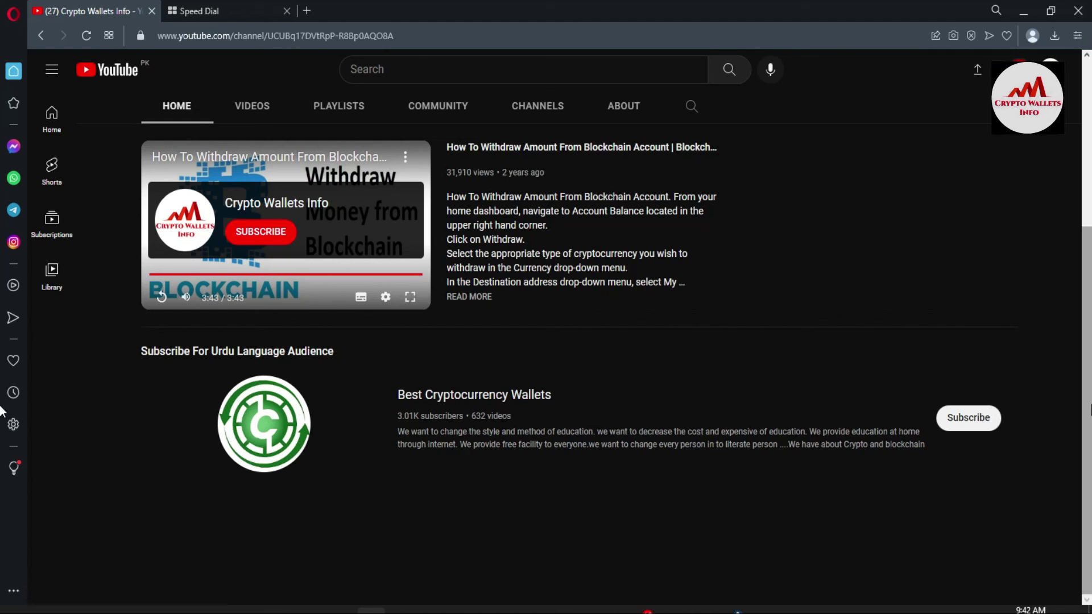
scroll(2, 410, up, 5)
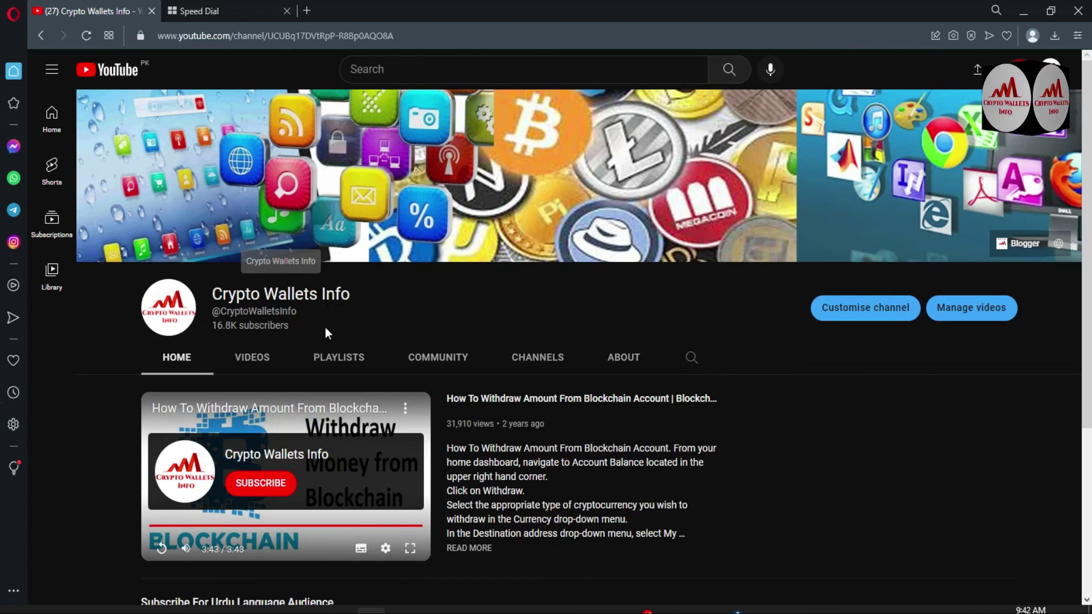
Show the channel's uploads, led by the Trust Wallet 12-word recovery guide, and browse further down
click(244, 355)
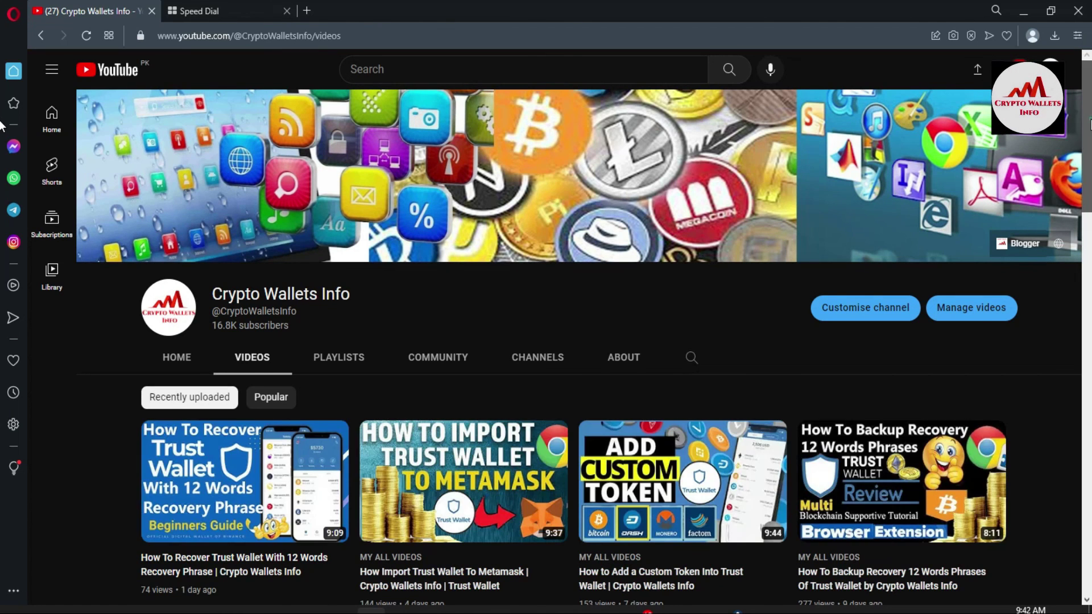
scroll(2, 183, down, 4)
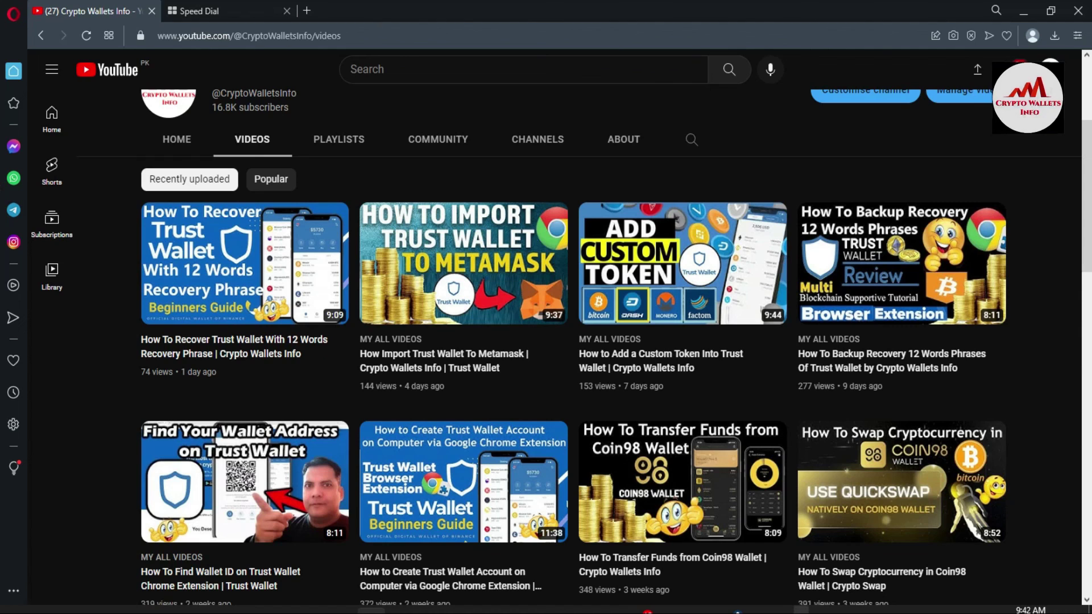
right_click(845, 612)
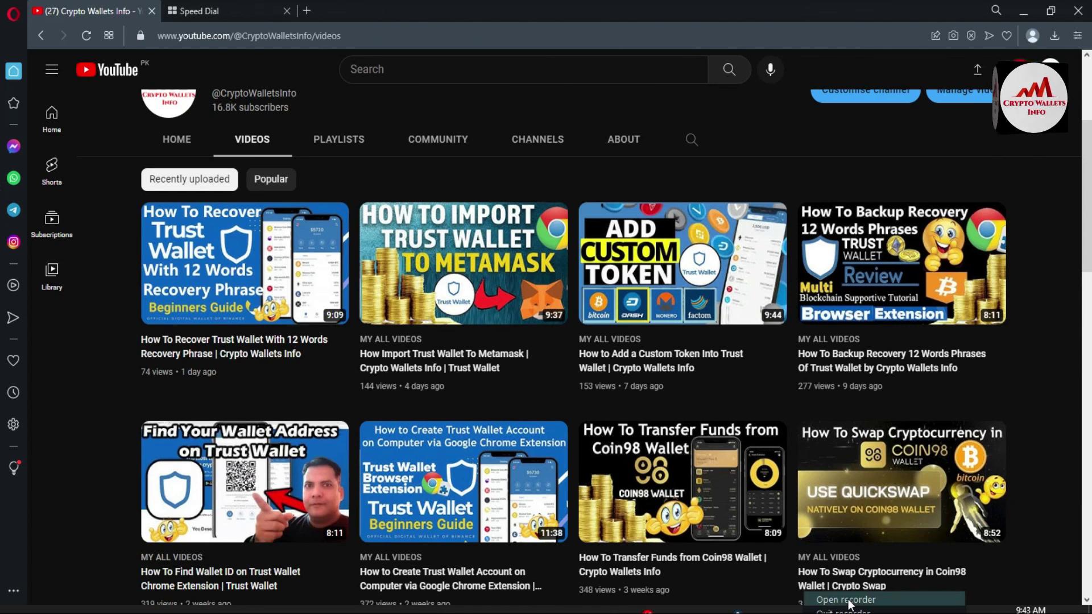